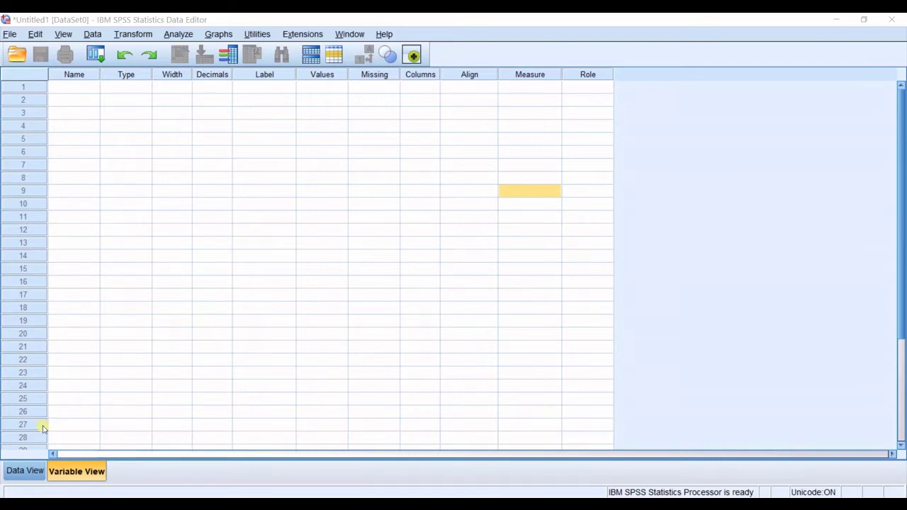
# - Toggle between Data View and Variable View, inspecting the first data cells
pyautogui.click(32, 470)
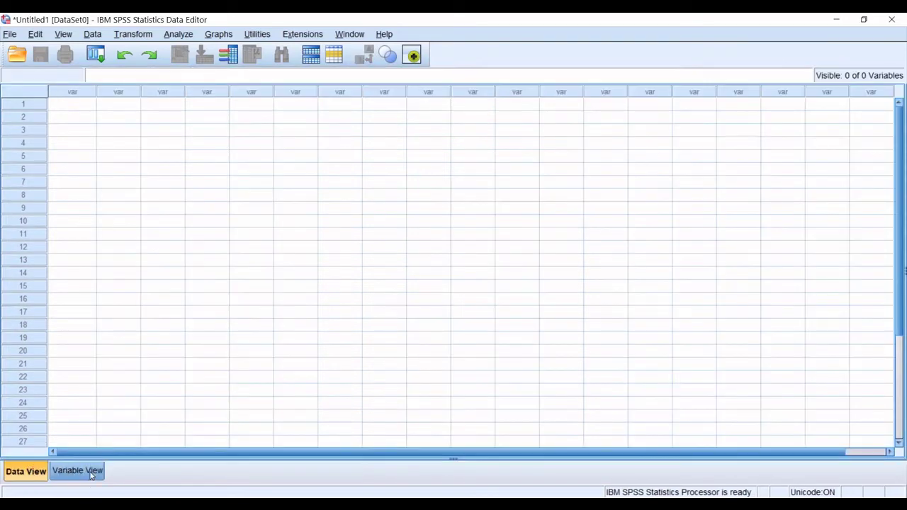
pyautogui.click(85, 471)
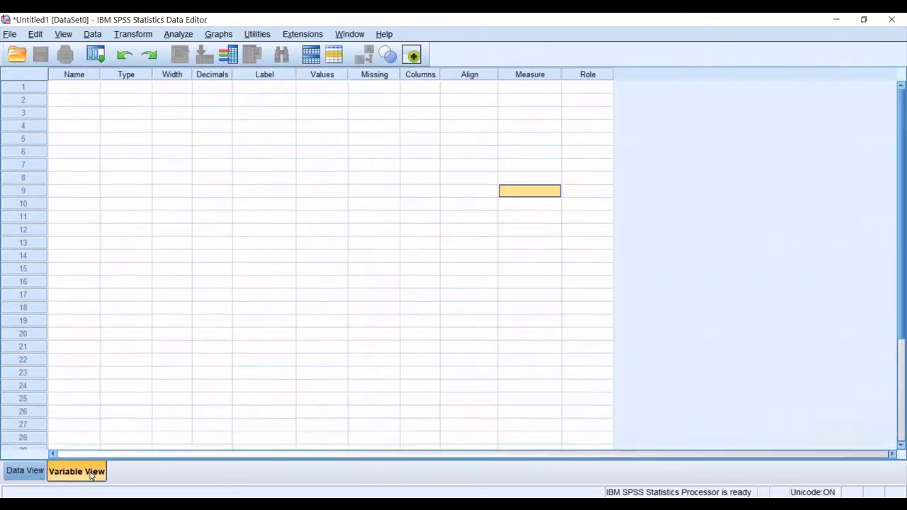
pyautogui.click(30, 473)
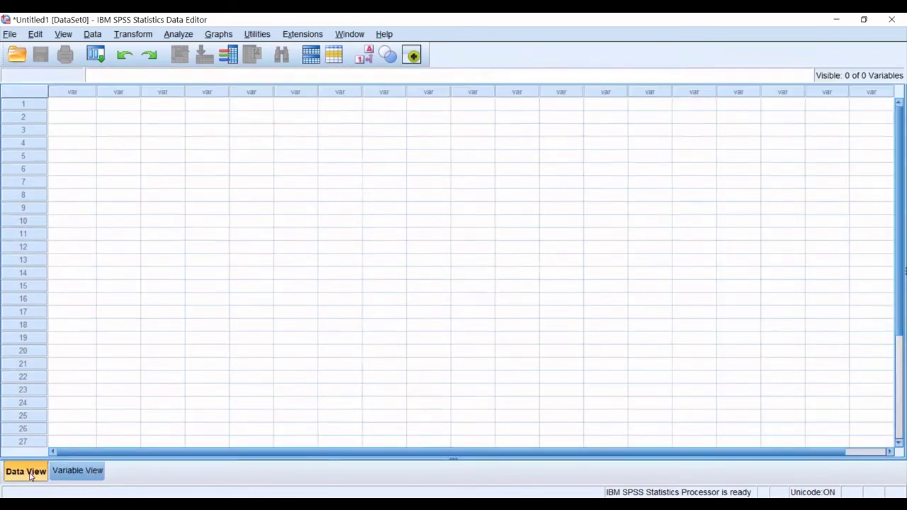
pyautogui.click(122, 144)
pyautogui.click(118, 104)
pyautogui.click(85, 105)
pyautogui.click(78, 119)
pyautogui.click(80, 105)
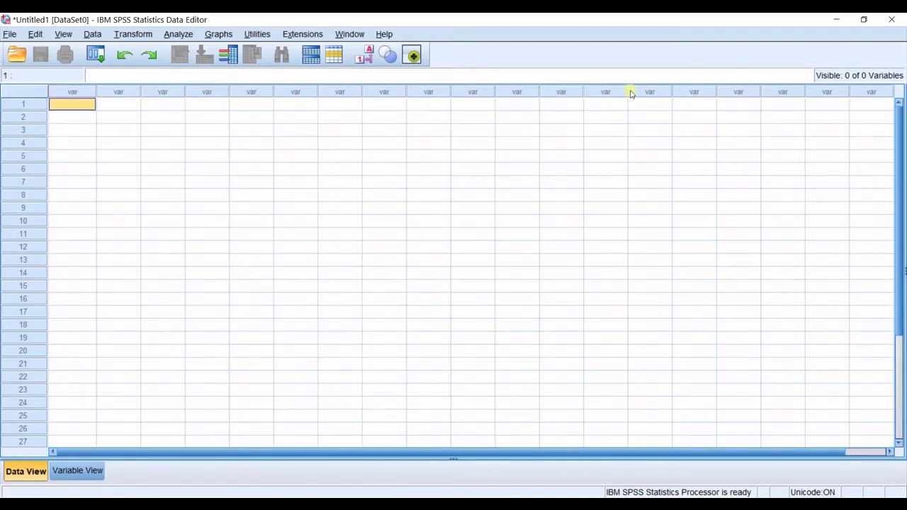
pyautogui.click(92, 472)
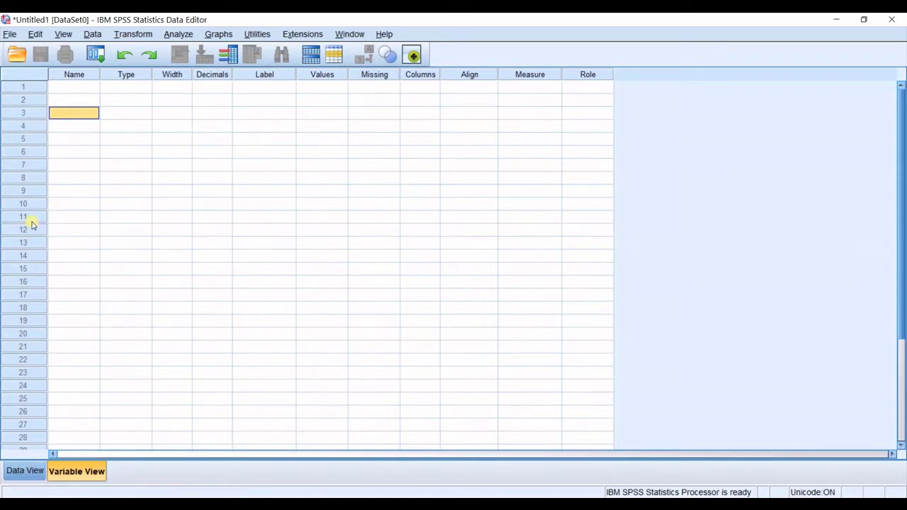
# - After checking the questionnaire image, name row 1 Gender (Numeric, width 8, 2 decimals) and open Value Labels
pyautogui.click(59, 88)
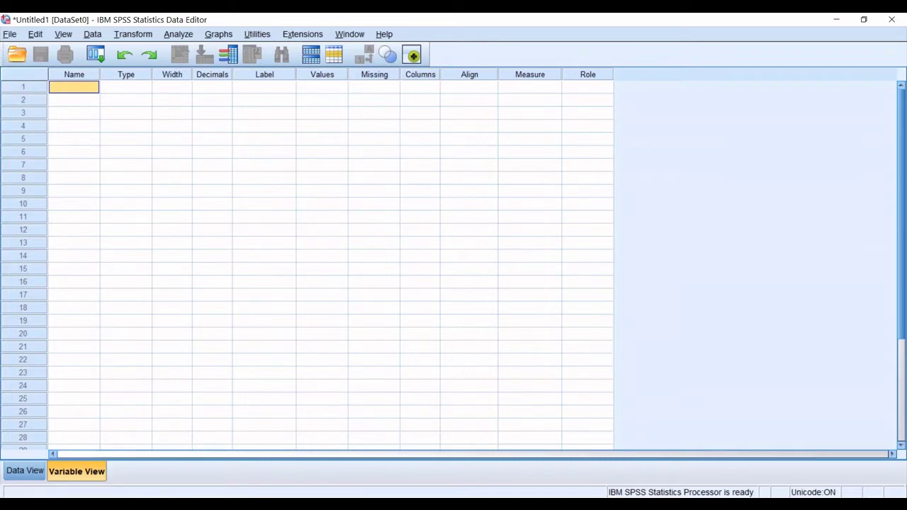
pyautogui.click(546, 494)
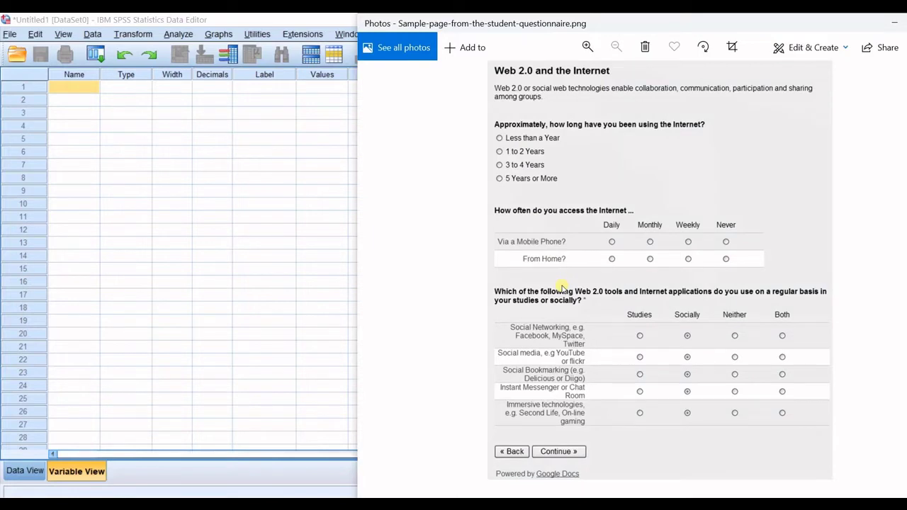
pyautogui.click(894, 23)
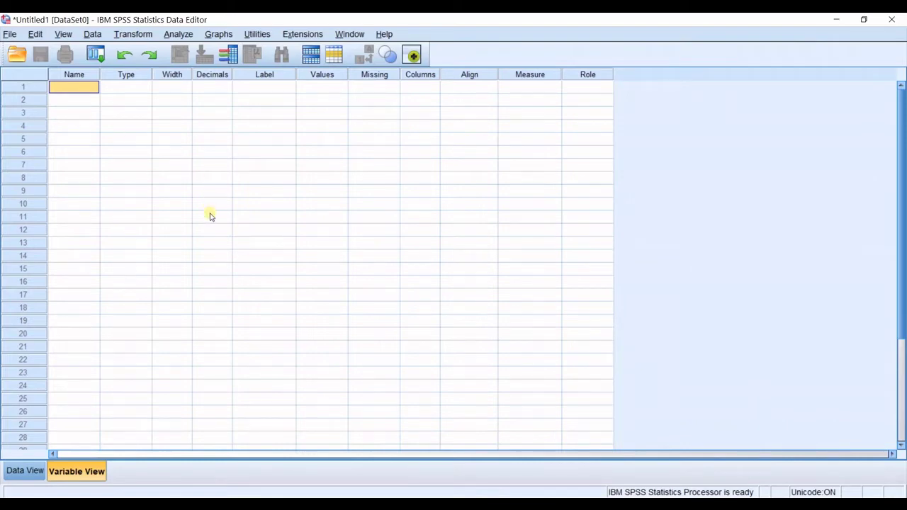
pyautogui.write('Gender')
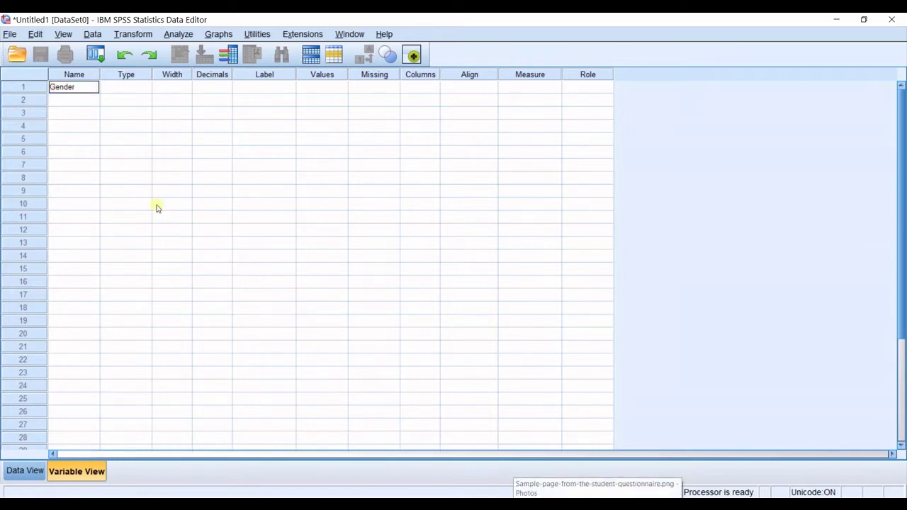
pyautogui.click(106, 116)
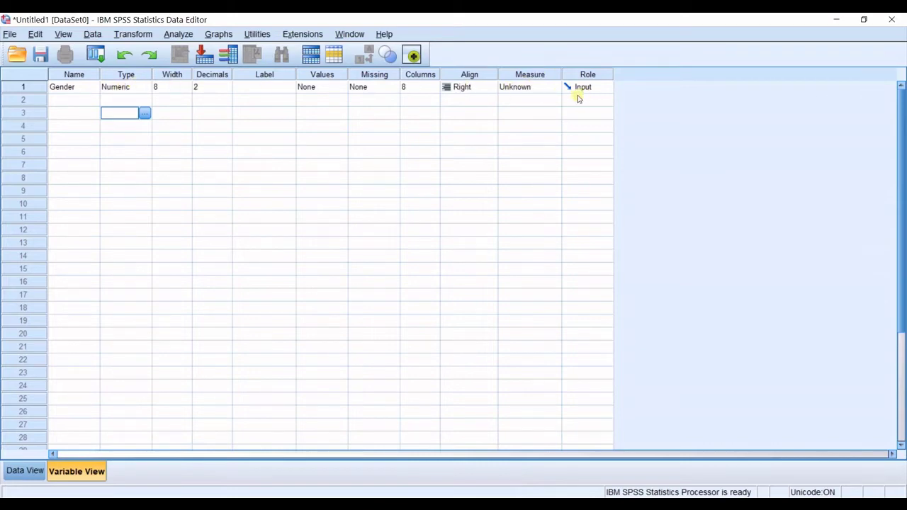
pyautogui.click(113, 88)
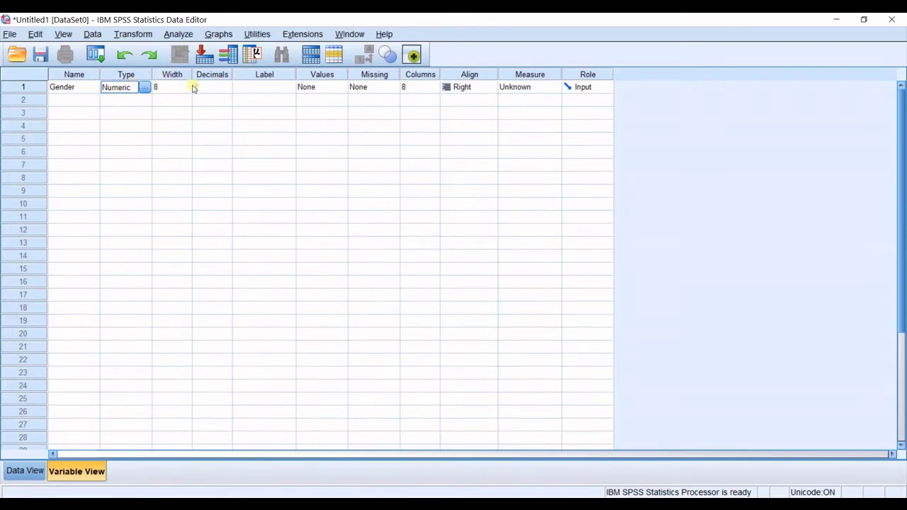
pyautogui.click(243, 89)
pyautogui.click(311, 87)
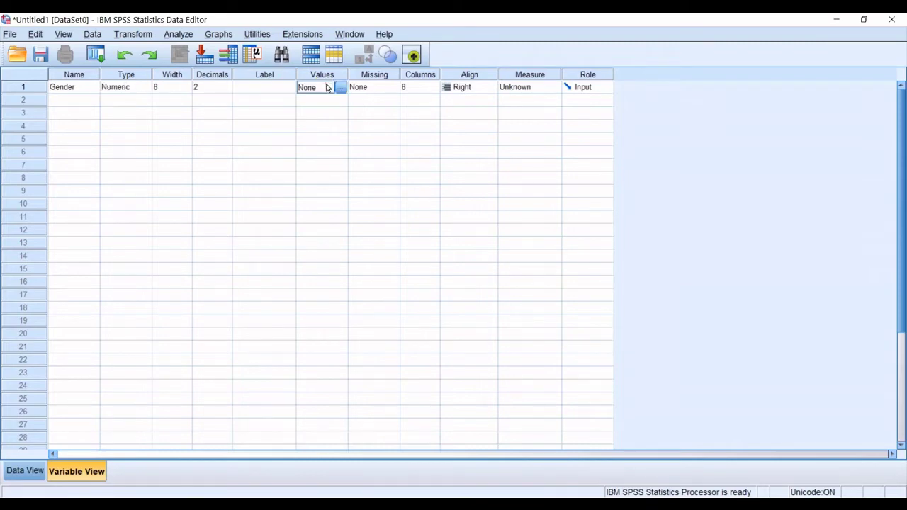
# - Add Gender value labels 1 = 'Male' and 2 = 'Famale' to the list
pyautogui.click(343, 89)
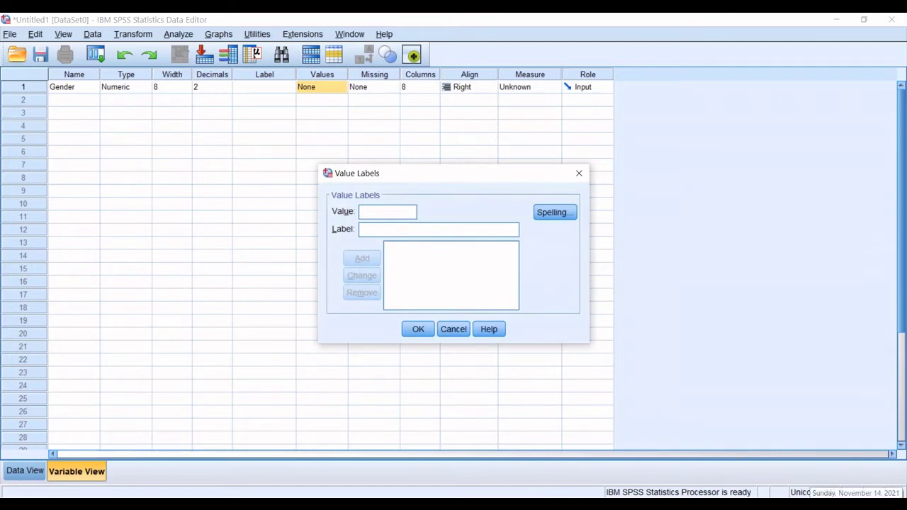
pyautogui.write('1')
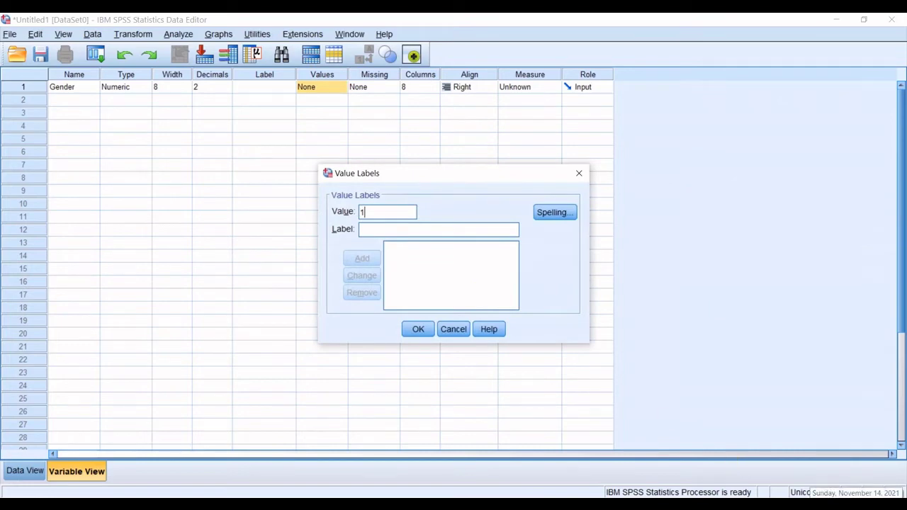
pyautogui.click(450, 231)
pyautogui.write('Male')
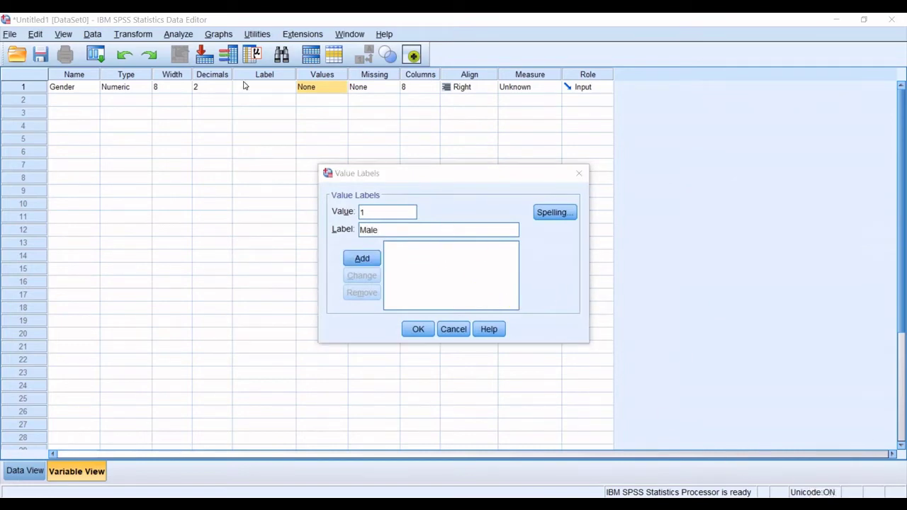
pyautogui.click(367, 260)
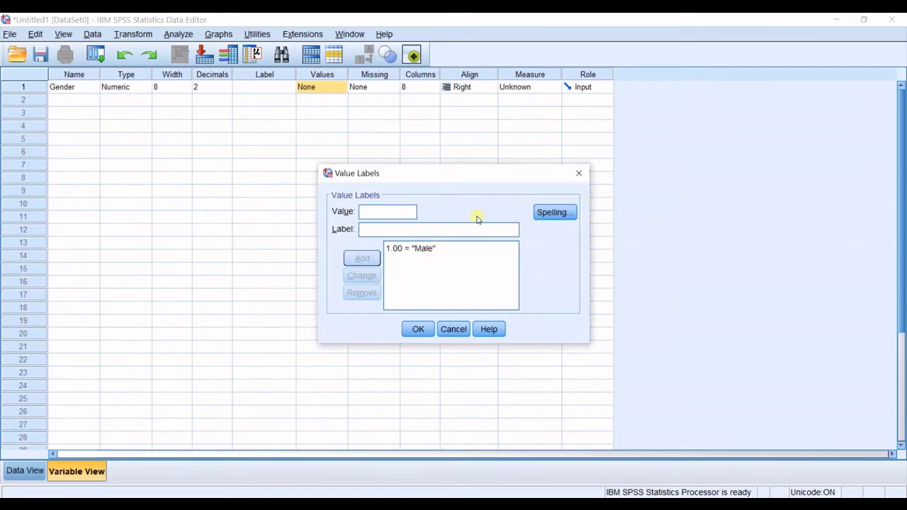
pyautogui.write('2')
pyautogui.click(390, 226)
pyautogui.write('Famele')
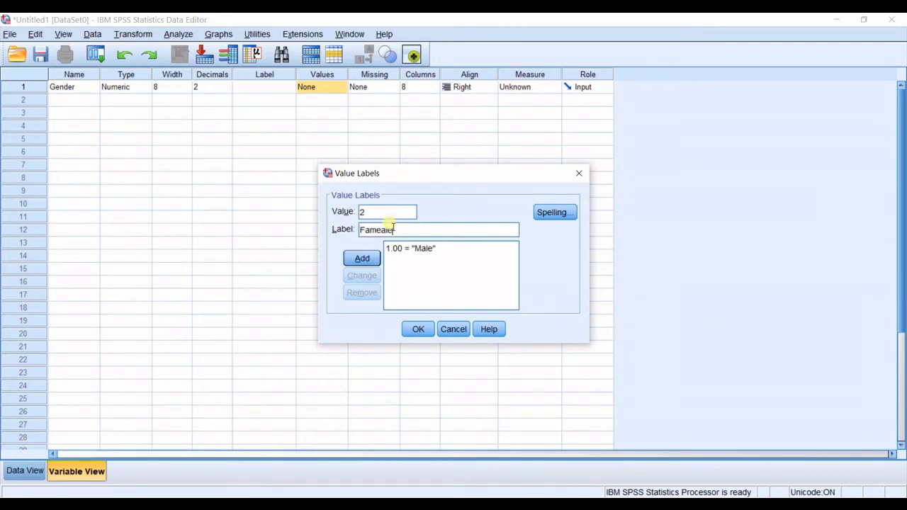
pyautogui.press('BackSpace')
pyautogui.press('BackSpace')
pyautogui.press('BackSpace')
pyautogui.write('ale')
pyautogui.click(365, 264)
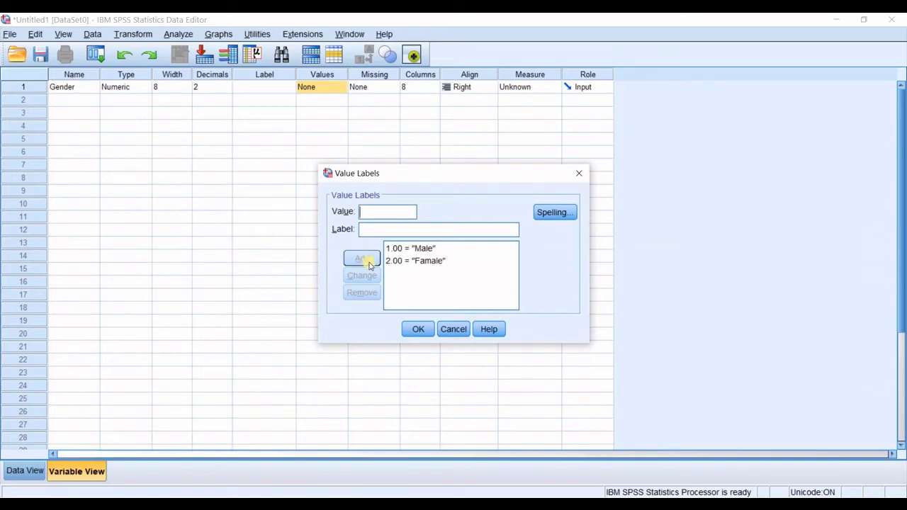
pyautogui.click(415, 331)
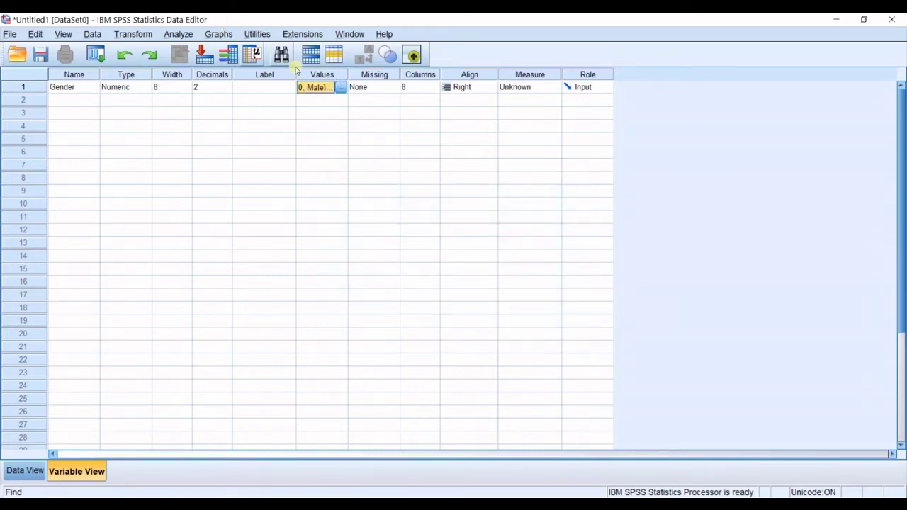
pyautogui.doubleClick(348, 74)
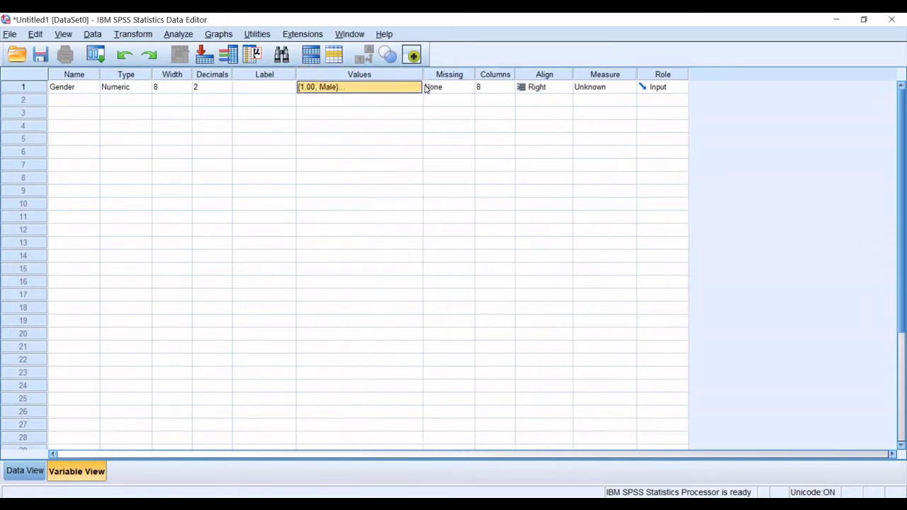
pyautogui.moveTo(423, 74); pyautogui.dragTo(348, 72)
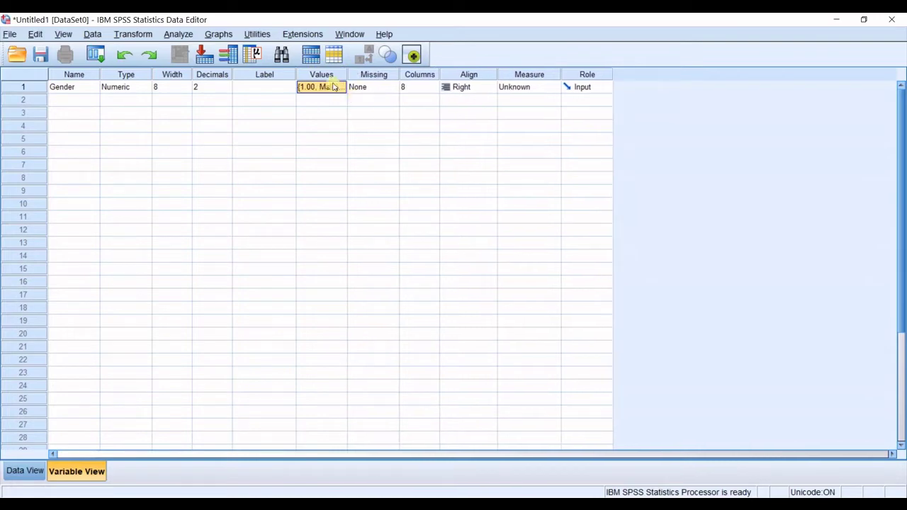
pyautogui.click(341, 87)
# - In Data View, fill the Gender column's first four rows with 1, 2, 1, 1
pyautogui.click(36, 479)
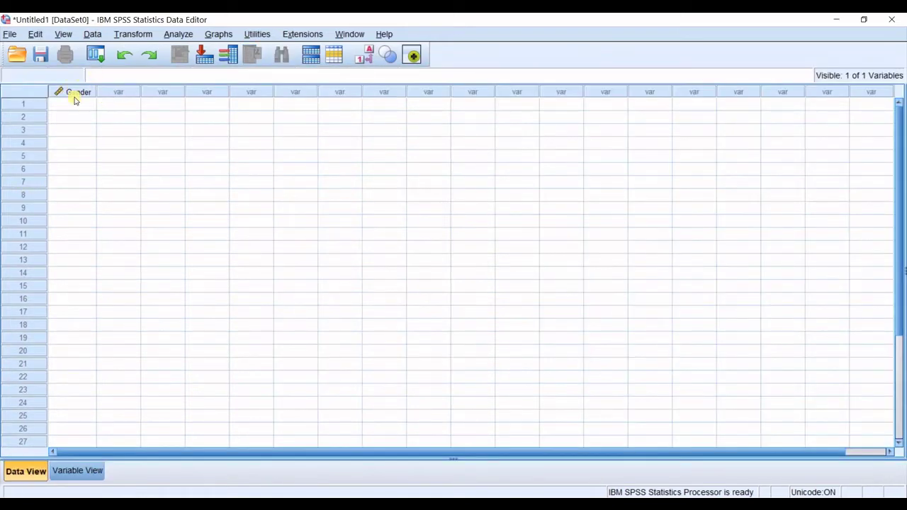
pyautogui.moveTo(75, 99)
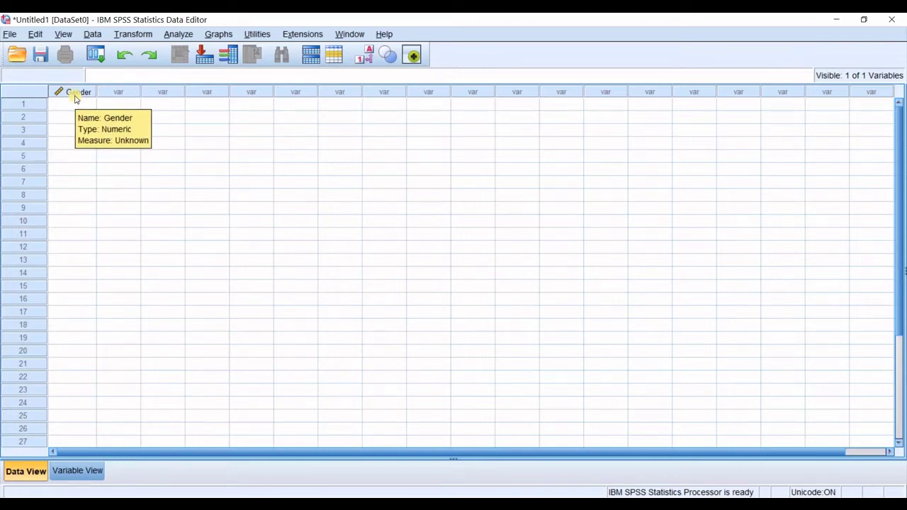
pyautogui.click(80, 105)
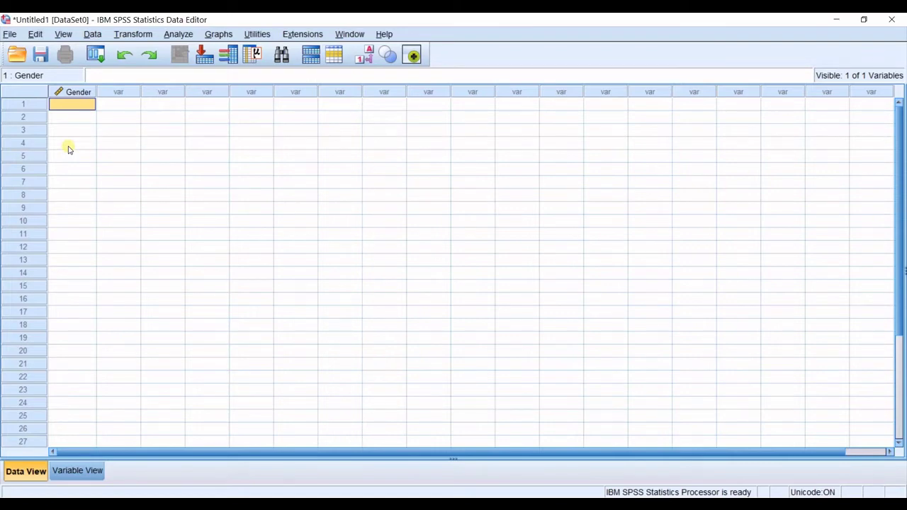
pyautogui.write('1')
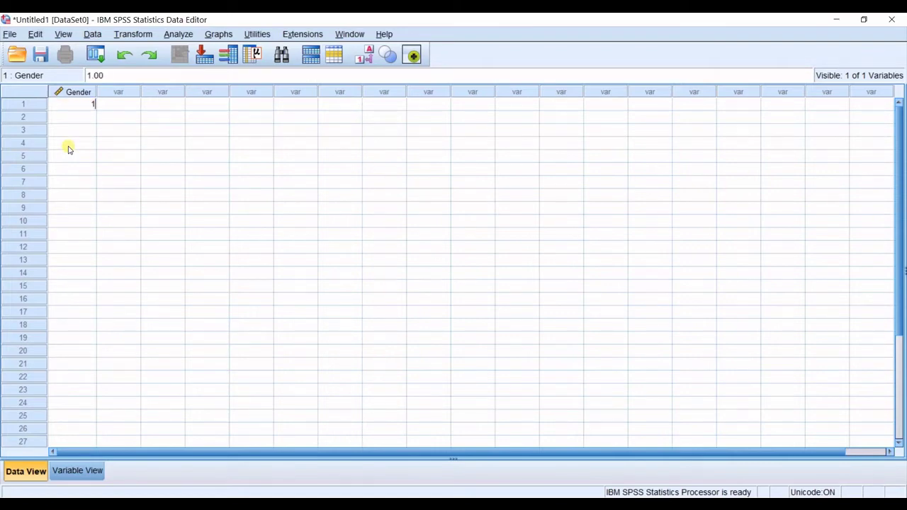
pyautogui.press('Return')
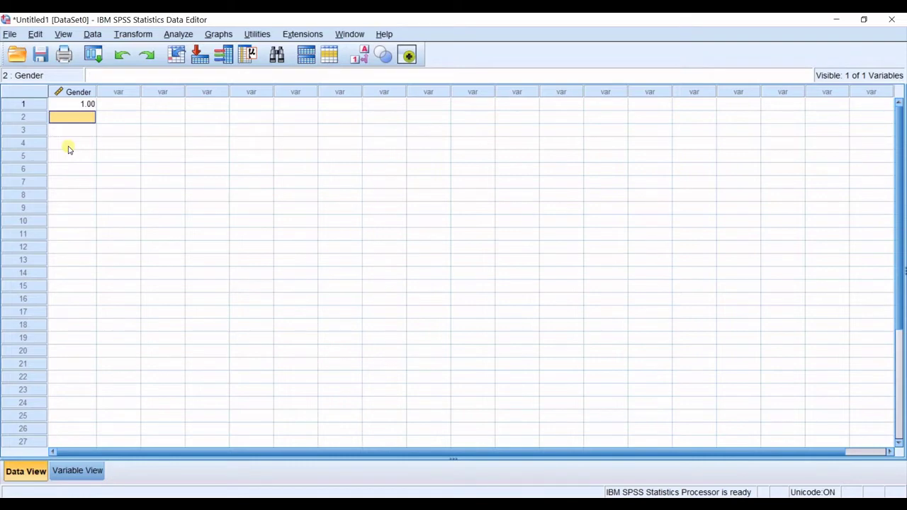
pyautogui.write('2')
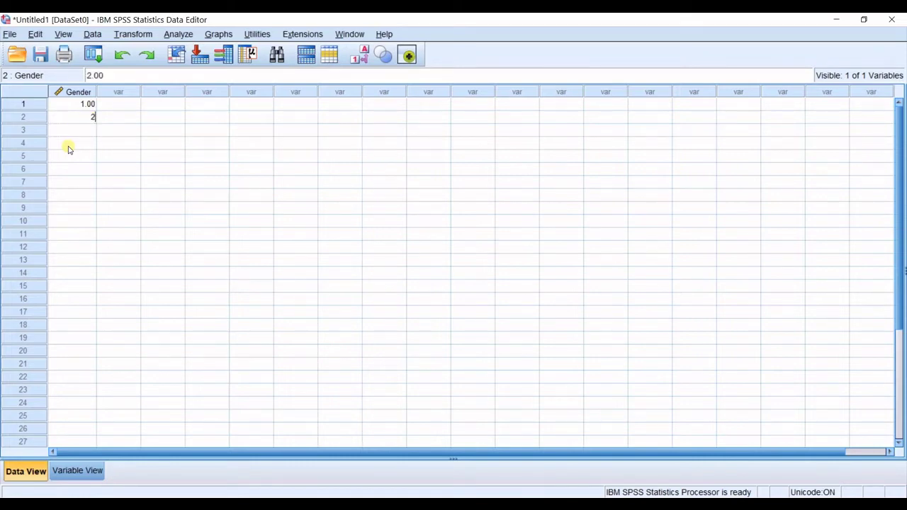
pyautogui.press('Return')
pyautogui.write('1')
pyautogui.press('Return')
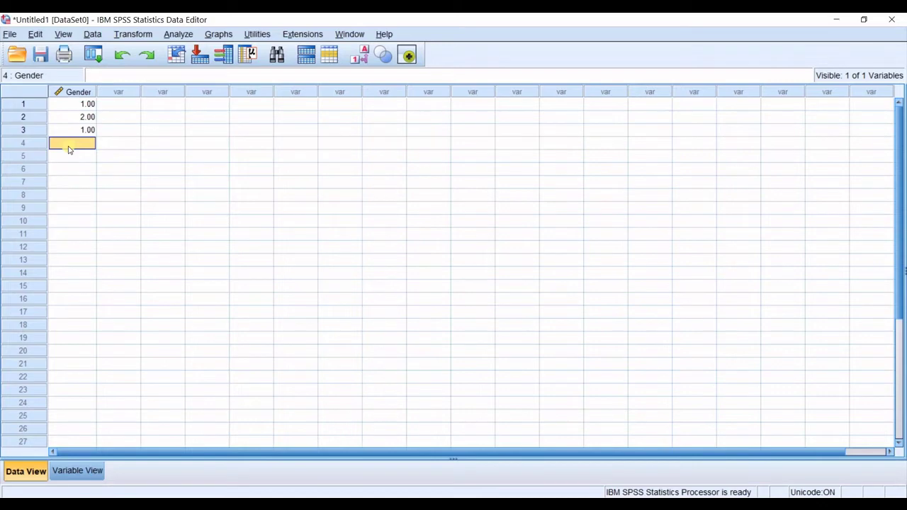
pyautogui.write('1')
pyautogui.press('Return')
pyautogui.press('Up')
pyautogui.press('Up')
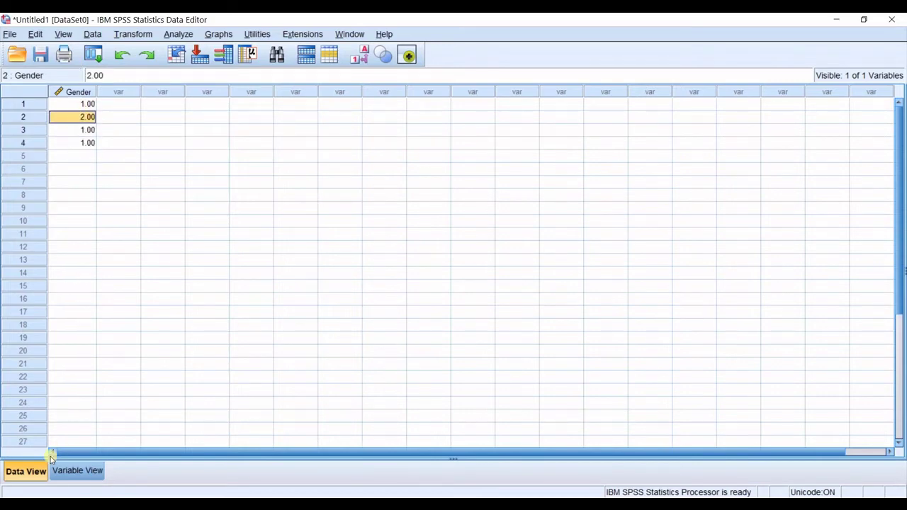
pyautogui.click(67, 471)
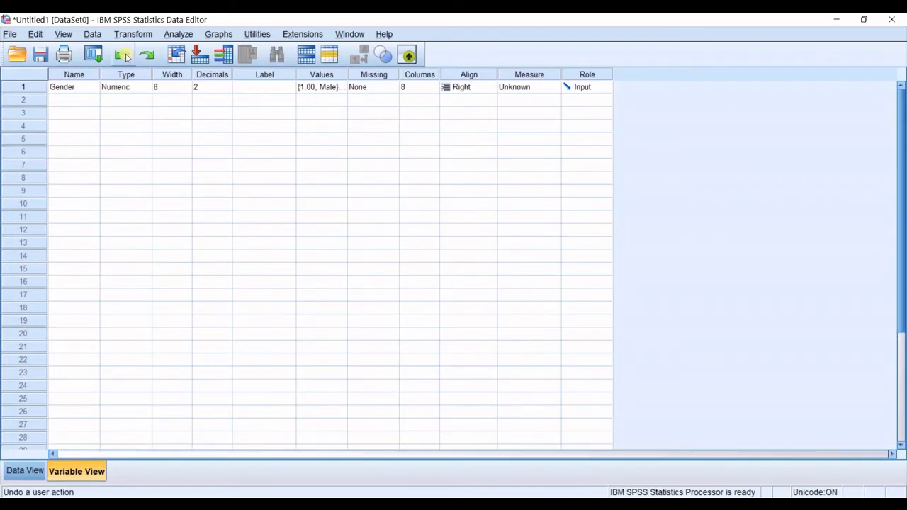
pyautogui.click(225, 87)
pyautogui.click(227, 90)
pyautogui.click(227, 90)
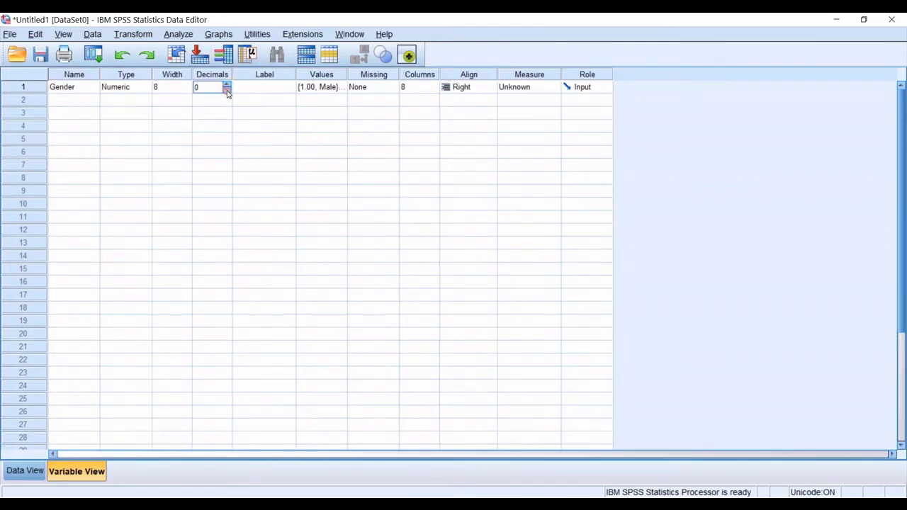
pyautogui.click(160, 128)
pyautogui.click(34, 470)
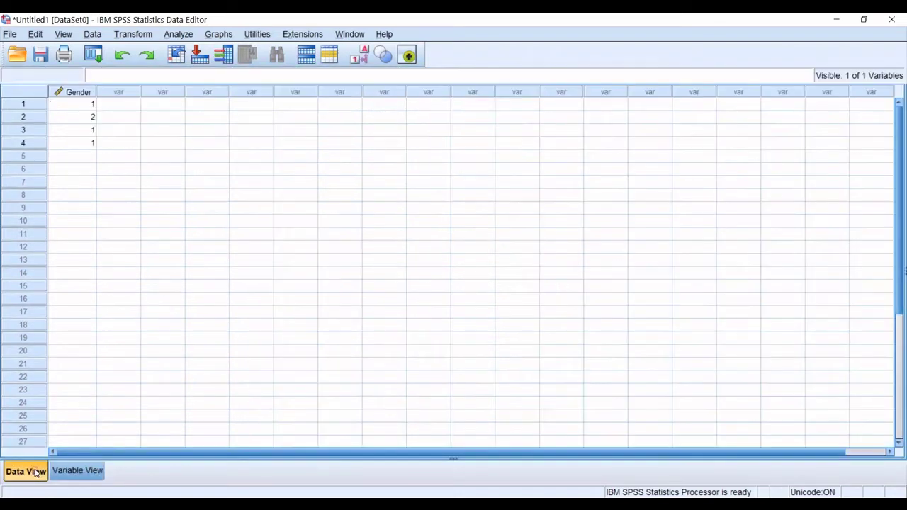
pyautogui.click(80, 117)
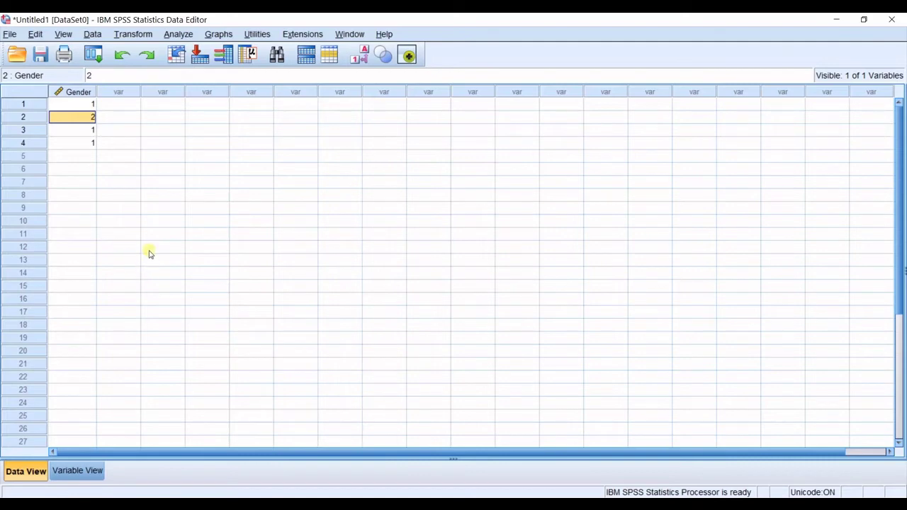
pyautogui.click(67, 468)
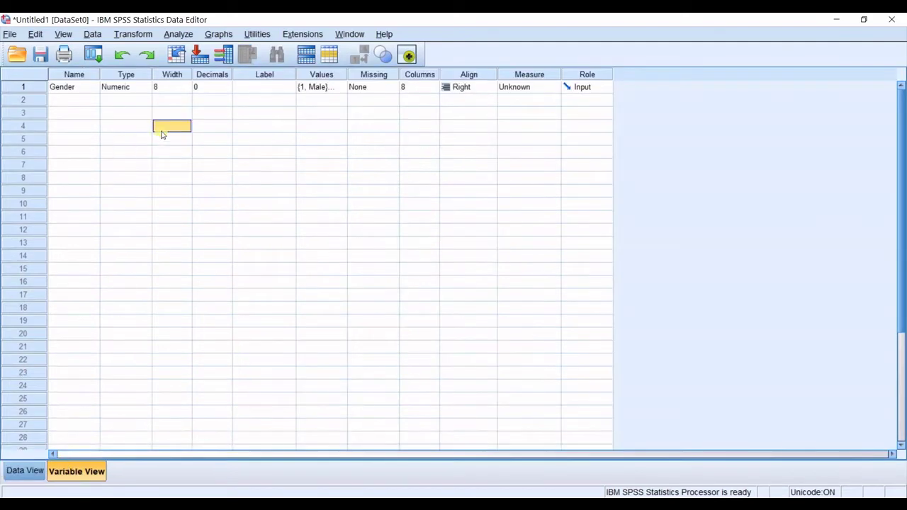
pyautogui.click(74, 104)
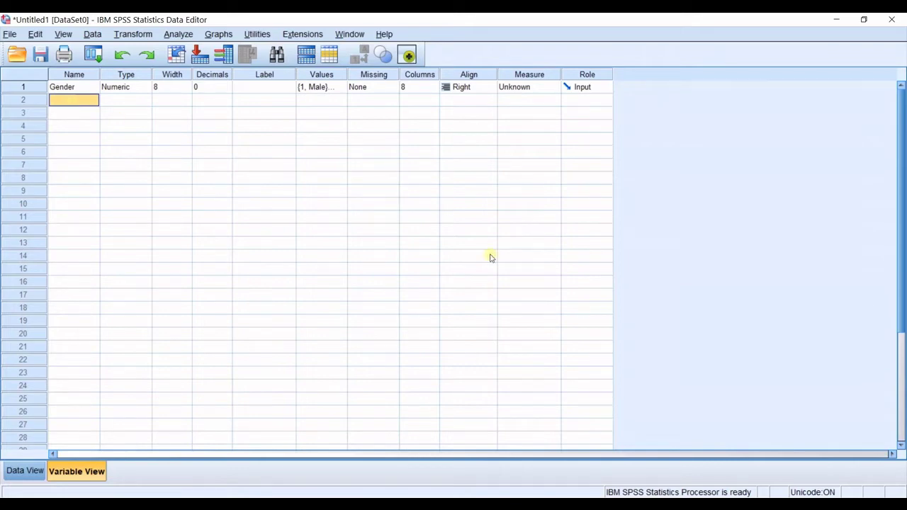
# - Bring the questionnaire image in Photos to the front beside SPSS
pyautogui.hotkey('alt', 'Tab')
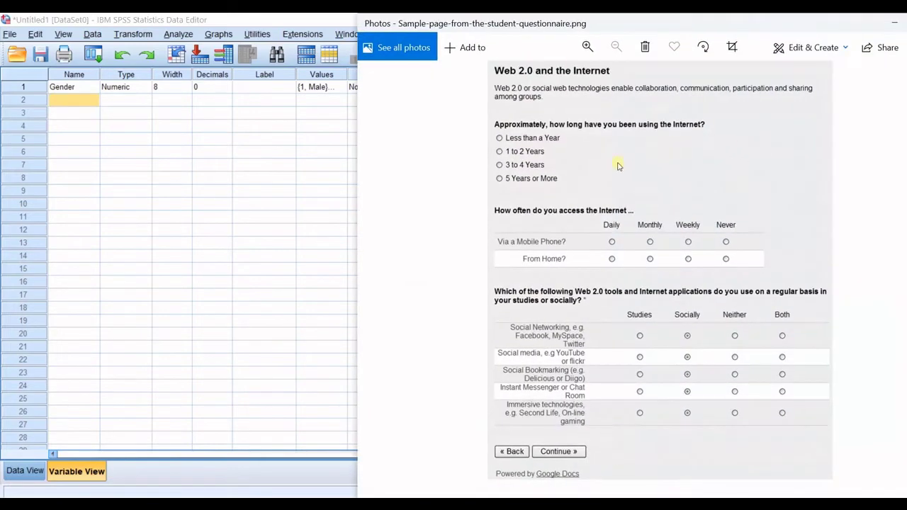
pyautogui.click(597, 157)
# - Enter Age as row 2's variable name, leaving its Numeric type unchanged
pyautogui.click(891, 26)
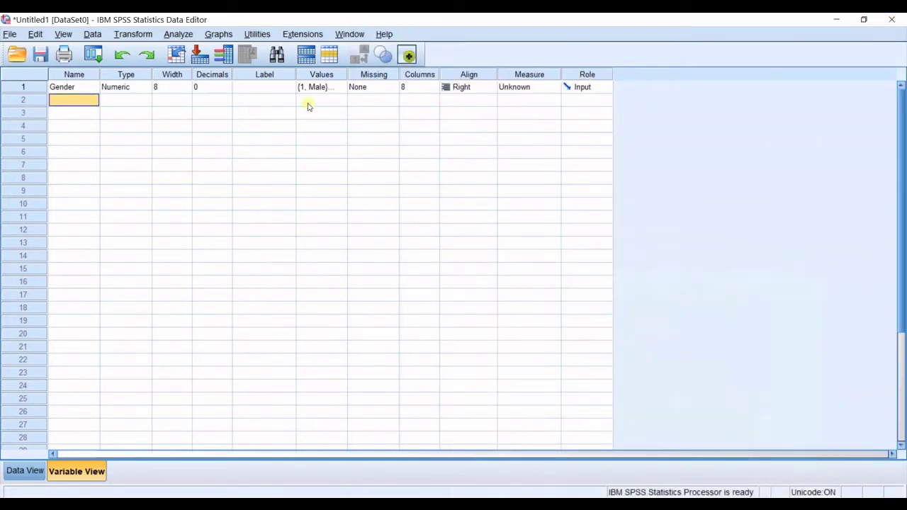
pyautogui.write('A')
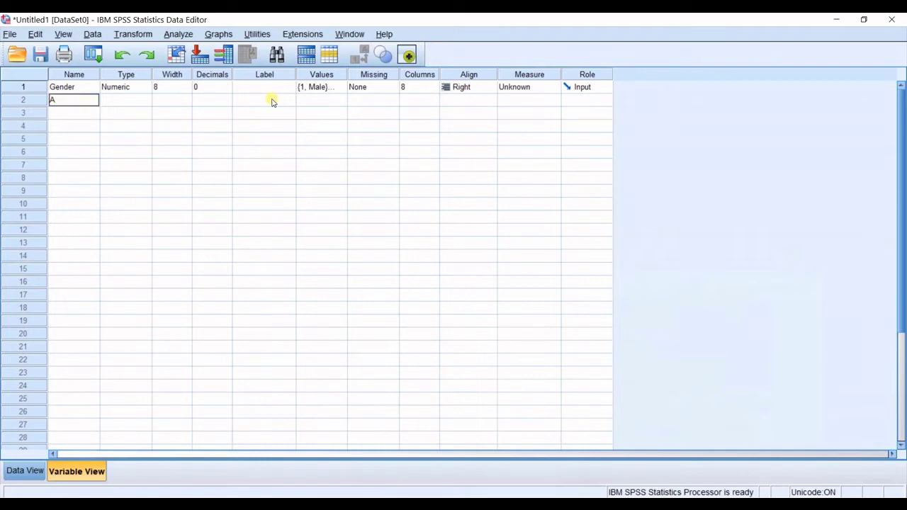
pyautogui.write('ge')
pyautogui.click(147, 100)
pyautogui.click(147, 100)
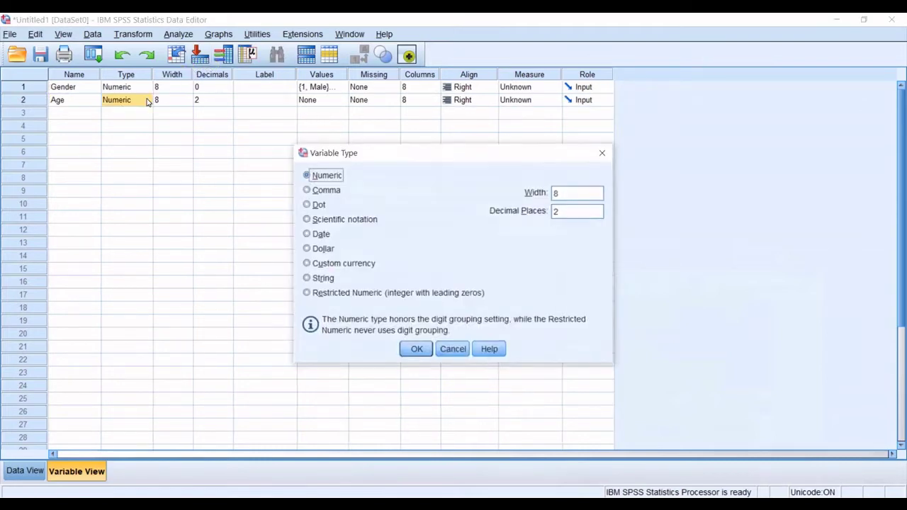
pyautogui.click(603, 152)
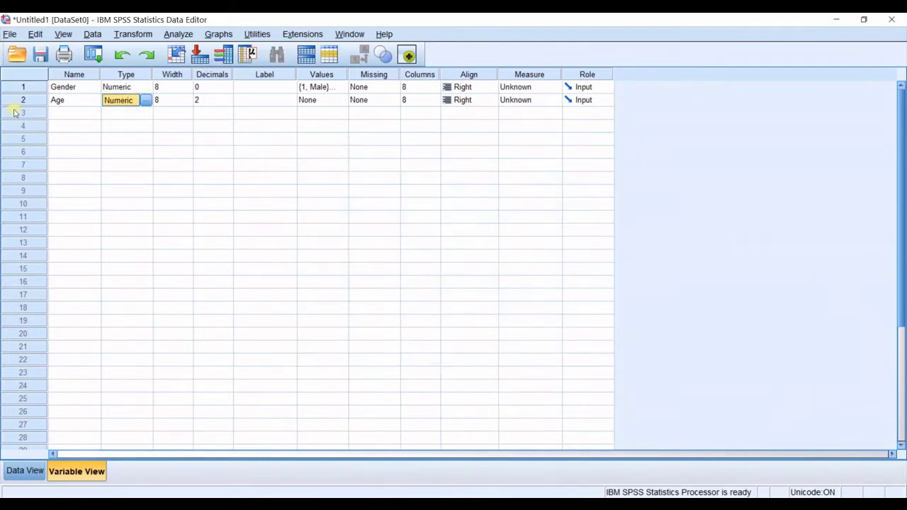
pyautogui.click(145, 101)
pyautogui.click(603, 153)
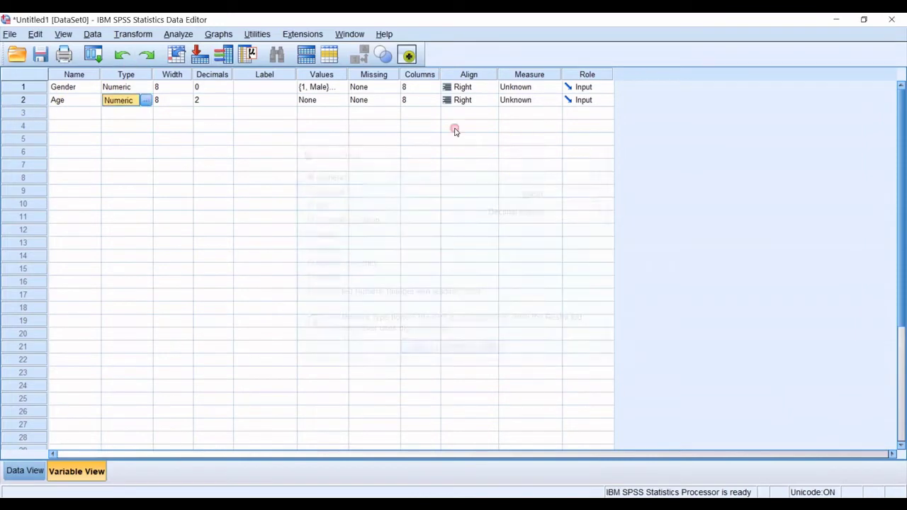
# - Set Age's decimals to 0, delete the accidental VAR00001 row, and leave value labels empty
pyautogui.click(222, 103)
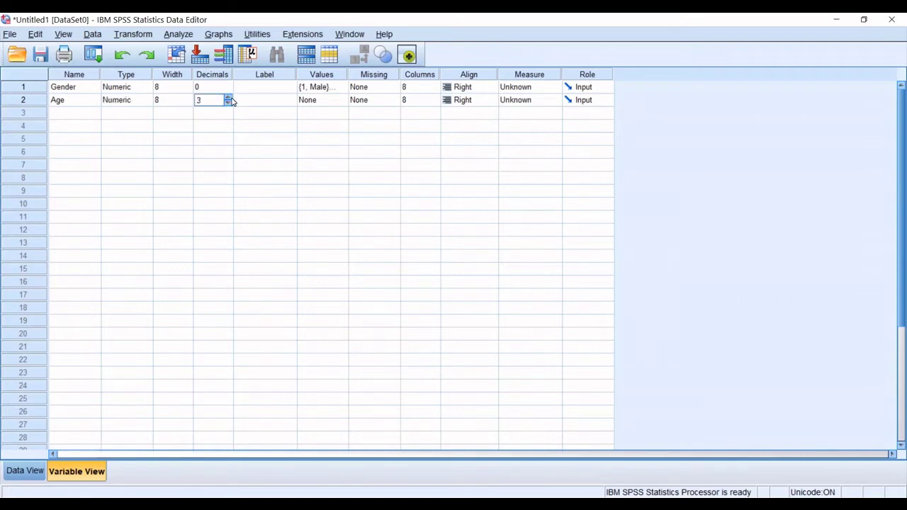
pyautogui.click(229, 99)
pyautogui.click(228, 111)
pyautogui.click(237, 104)
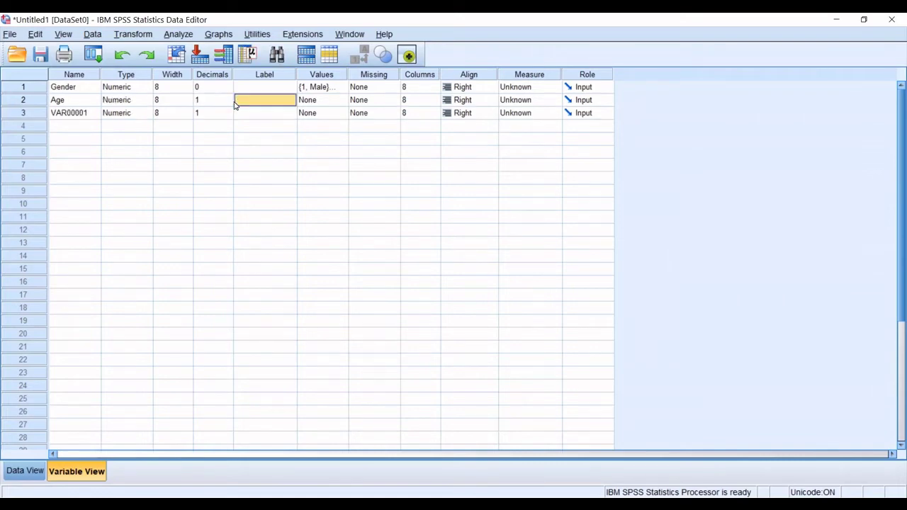
pyautogui.click(227, 104)
pyautogui.click(27, 113)
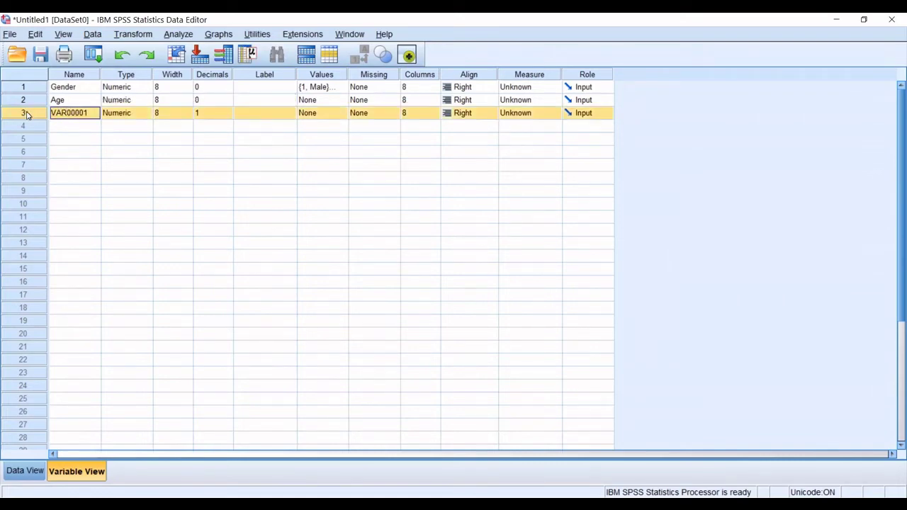
pyautogui.press('Delete')
pyautogui.click(228, 117)
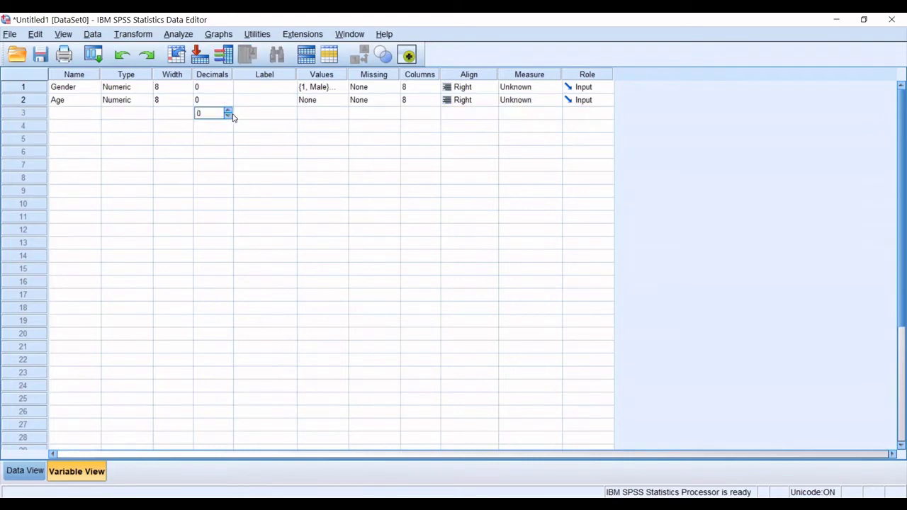
pyautogui.click(219, 105)
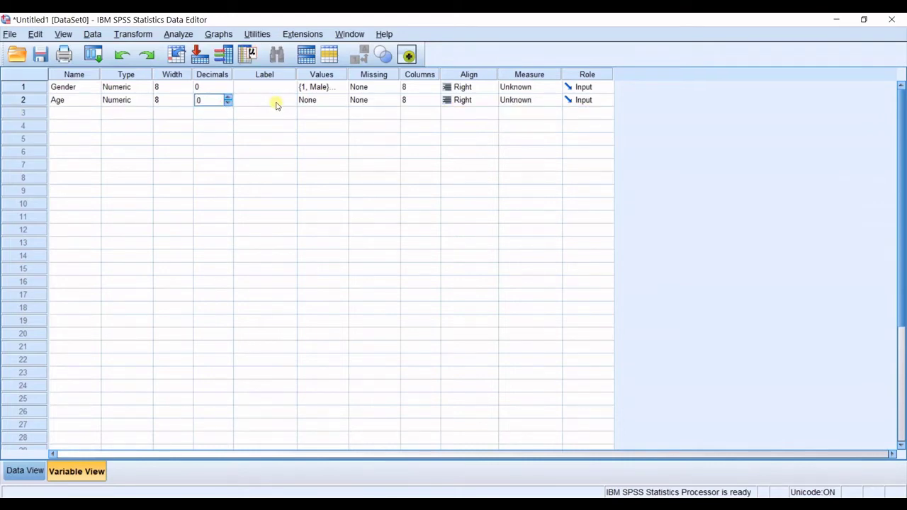
pyautogui.click(344, 101)
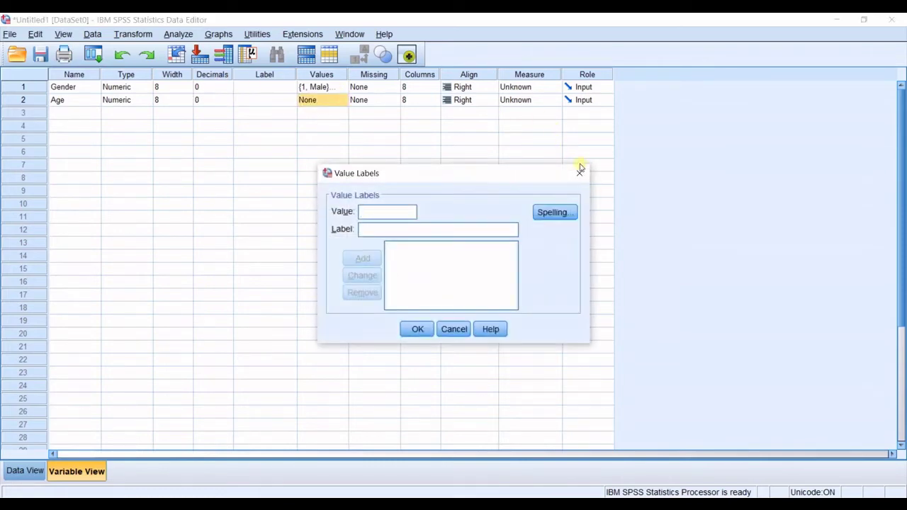
pyautogui.click(580, 172)
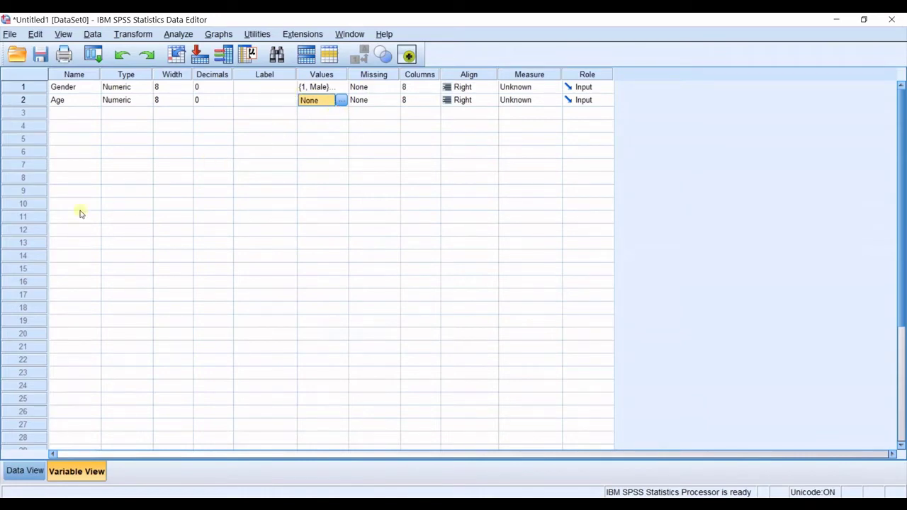
# - In Data View, type 12, 13 and 14 into the Age column's first three rows
pyautogui.click(31, 469)
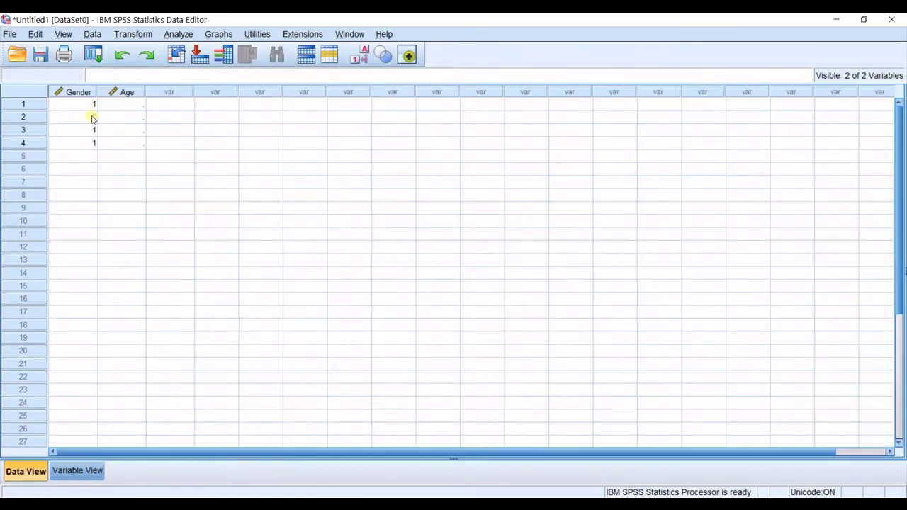
pyautogui.click(125, 105)
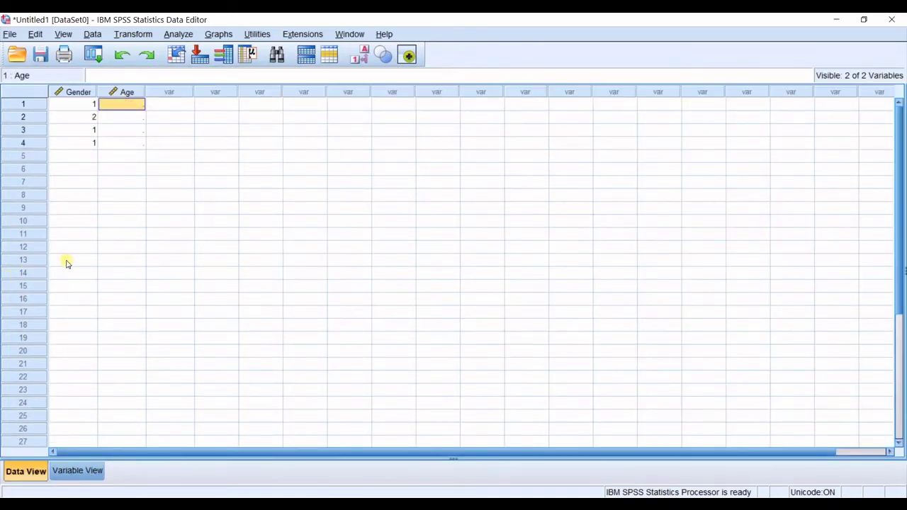
pyautogui.write('12')
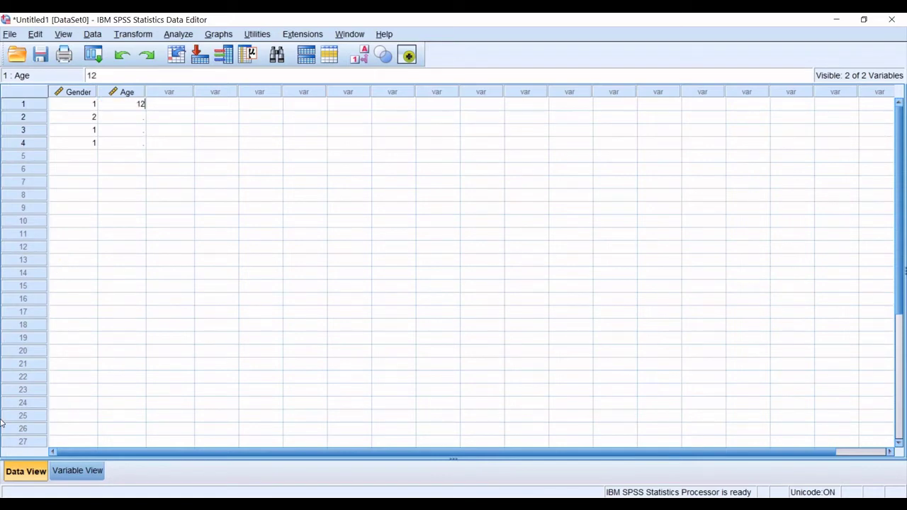
pyautogui.press('Return')
pyautogui.write('13')
pyautogui.press('Return')
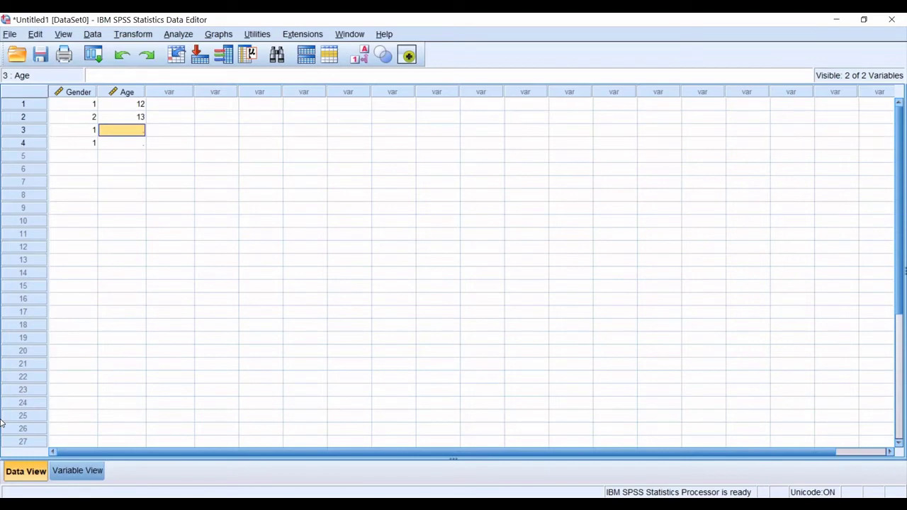
pyautogui.write('14')
pyautogui.press('Return')
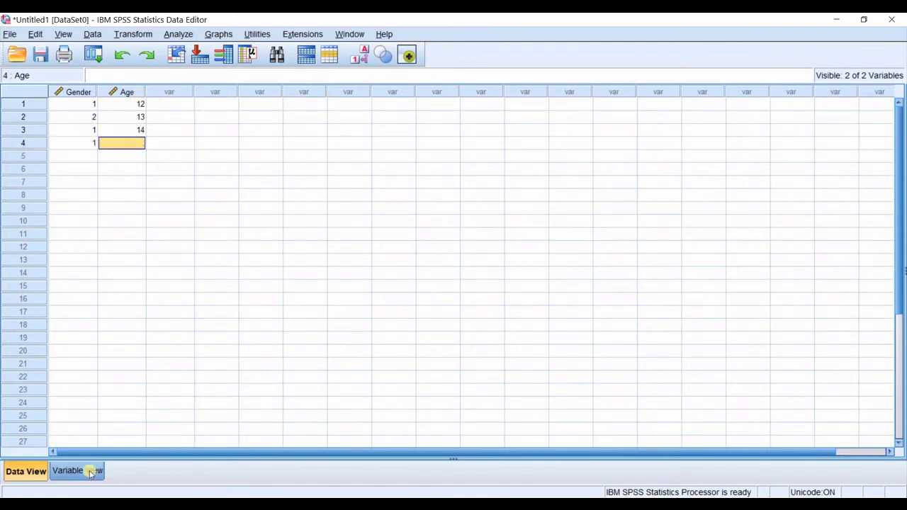
# - Return to Variable View with the questionnaire page restored and select row 3's empty Name cell
pyautogui.click(65, 472)
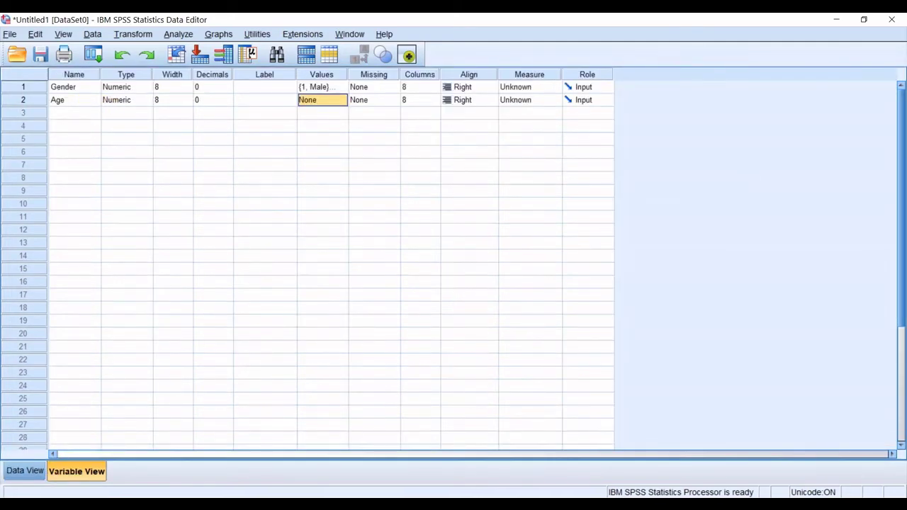
pyautogui.click(250, 54)
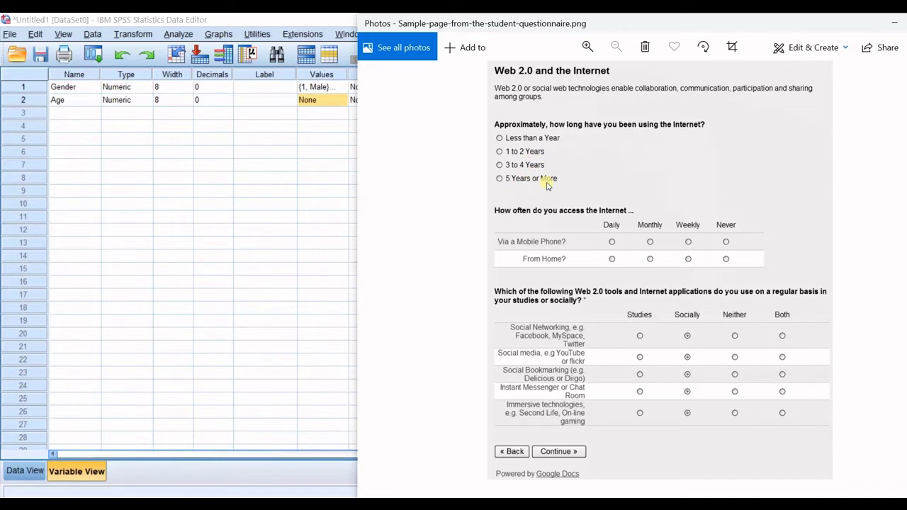
pyautogui.click(86, 115)
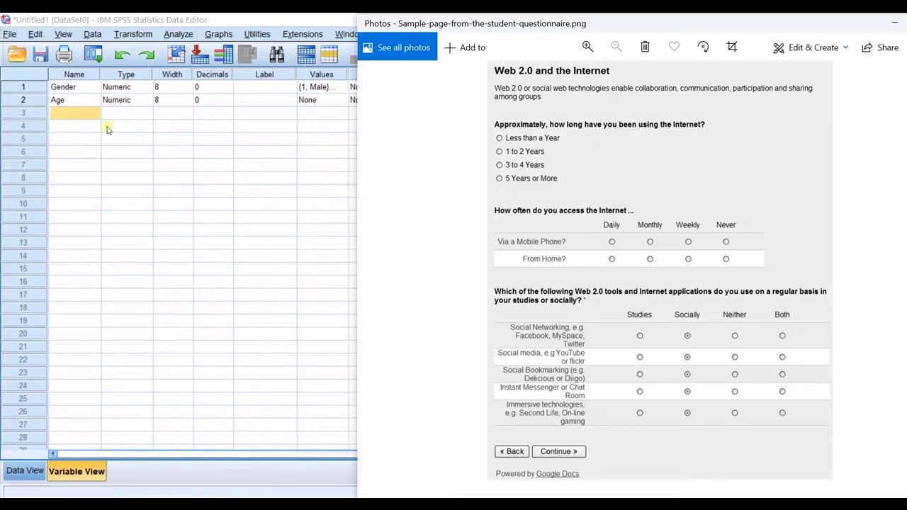
# - Name the third variable TimeN and give it the label 'Time passed on internet'
pyautogui.click(75, 115)
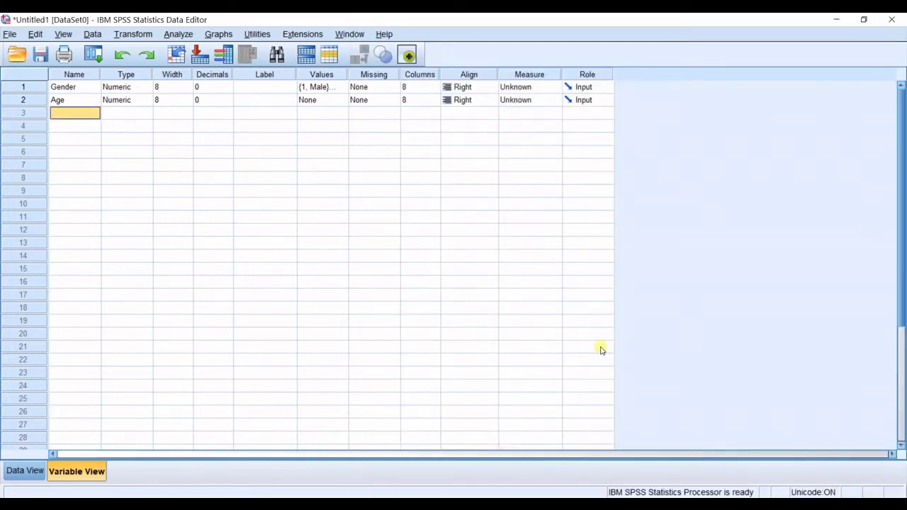
pyautogui.write('T')
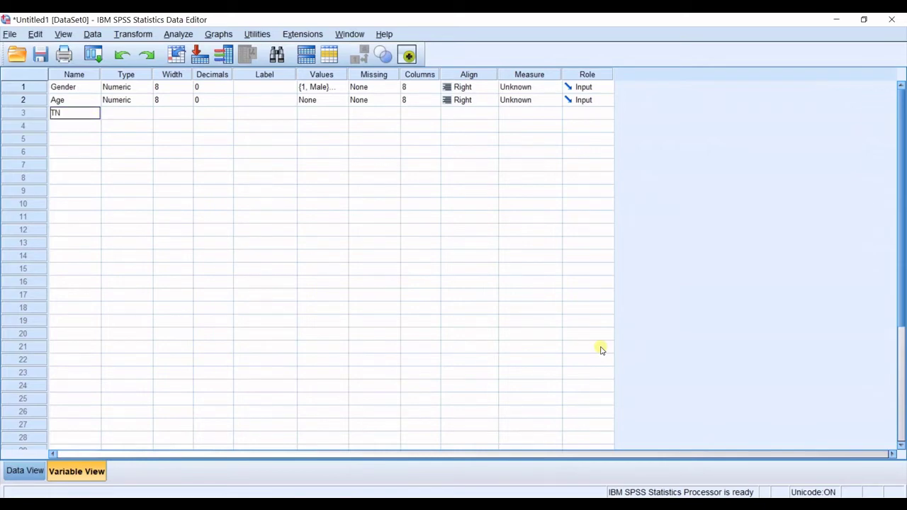
pyautogui.write('ime')
pyautogui.click(220, 87)
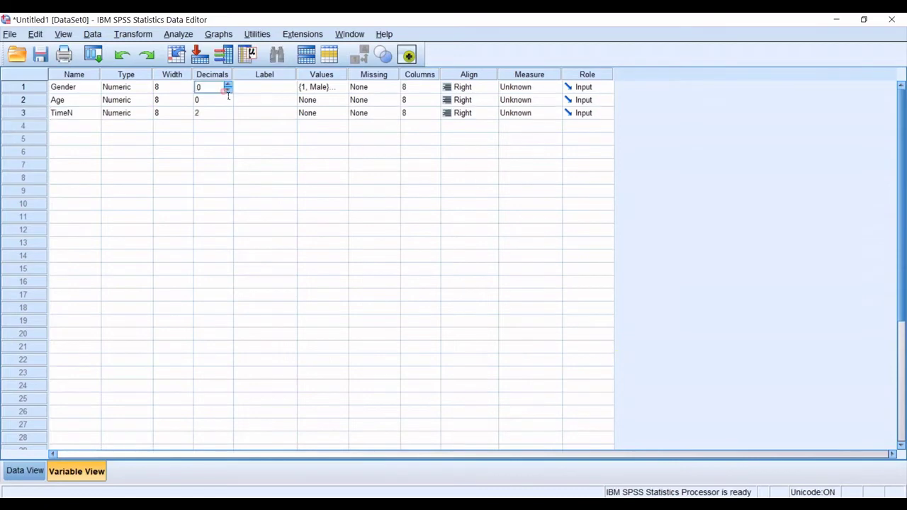
pyautogui.click(266, 114)
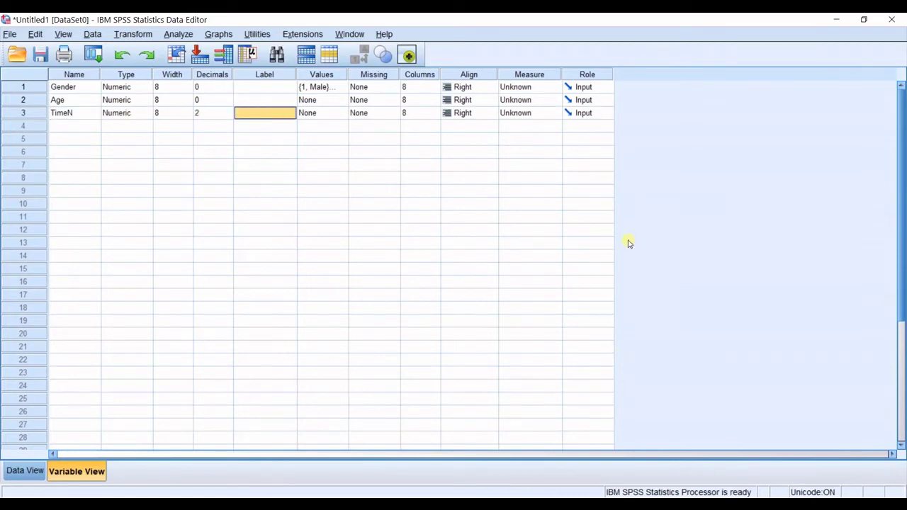
pyautogui.write('Time')
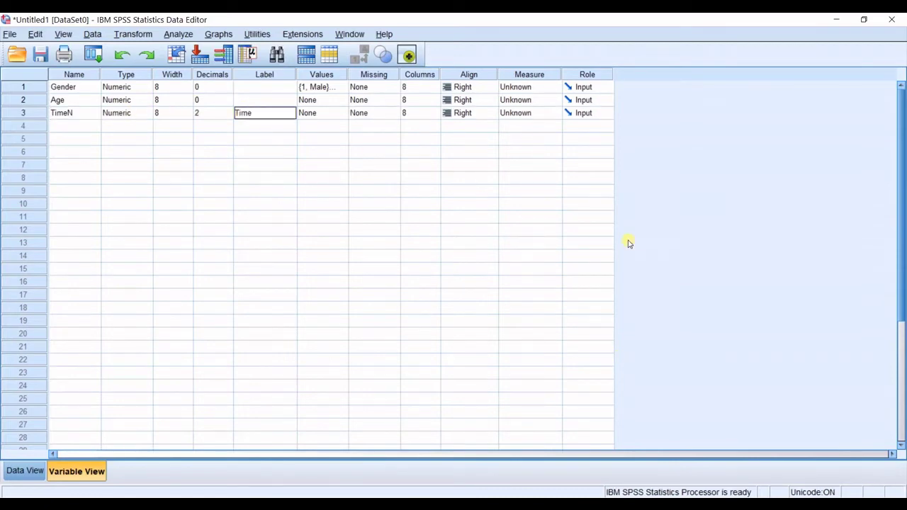
pyautogui.write(' co')
pyautogui.press('BackSpace')
pyautogui.write('passed on internet')
pyautogui.press('BackSpace')
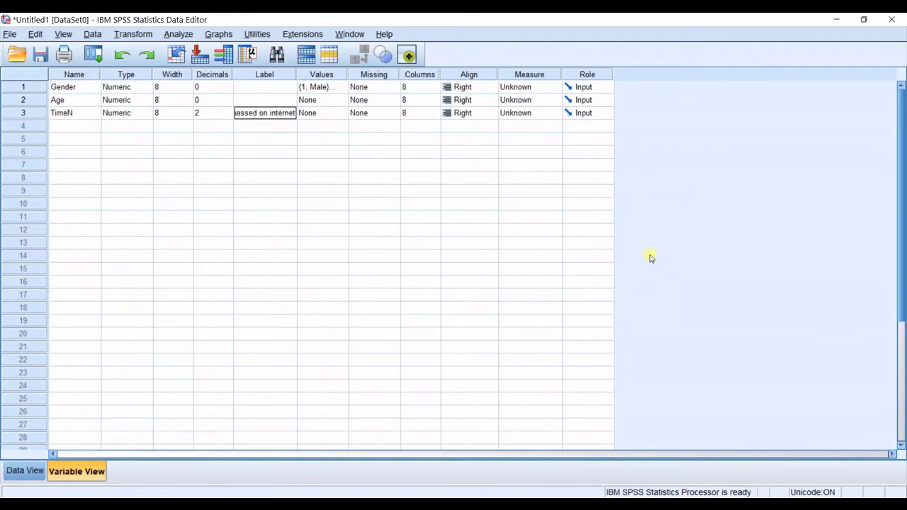
pyautogui.click(226, 128)
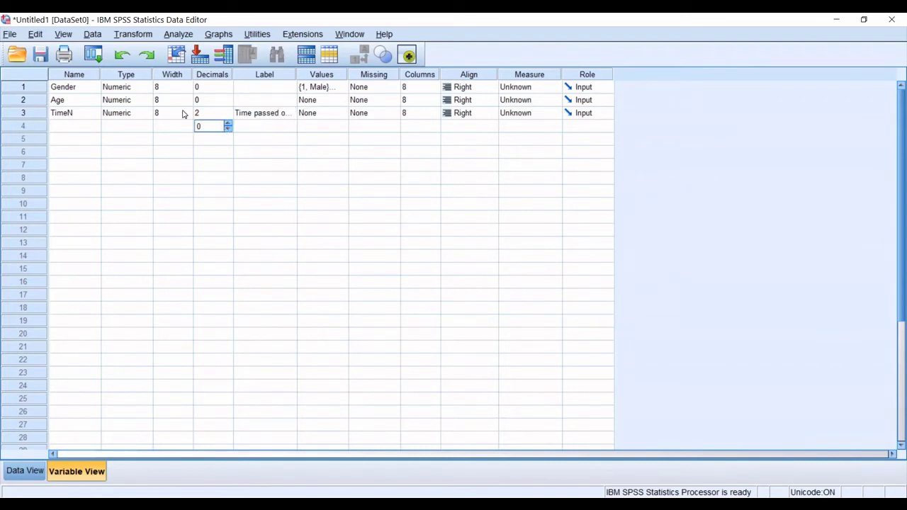
pyautogui.click(118, 114)
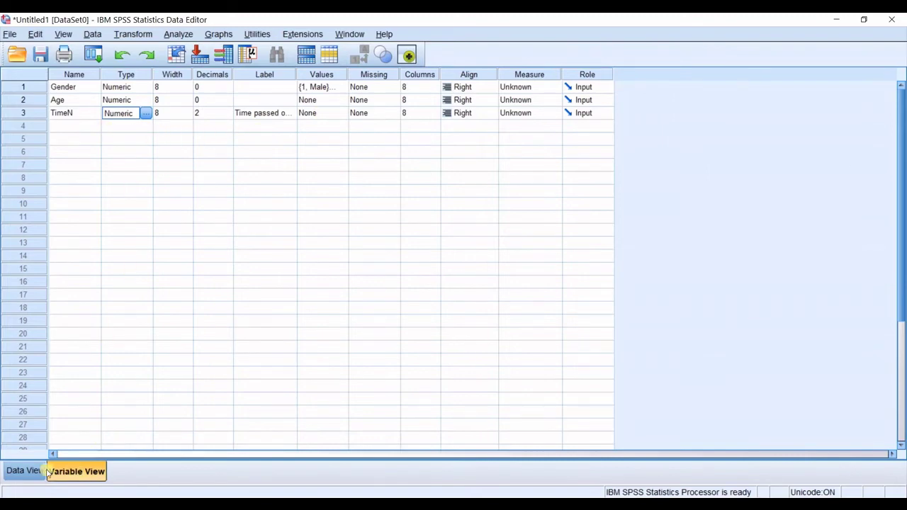
# - Show Data View and select the empty first TimeN cell beside Gender and Age
pyautogui.click(25, 471)
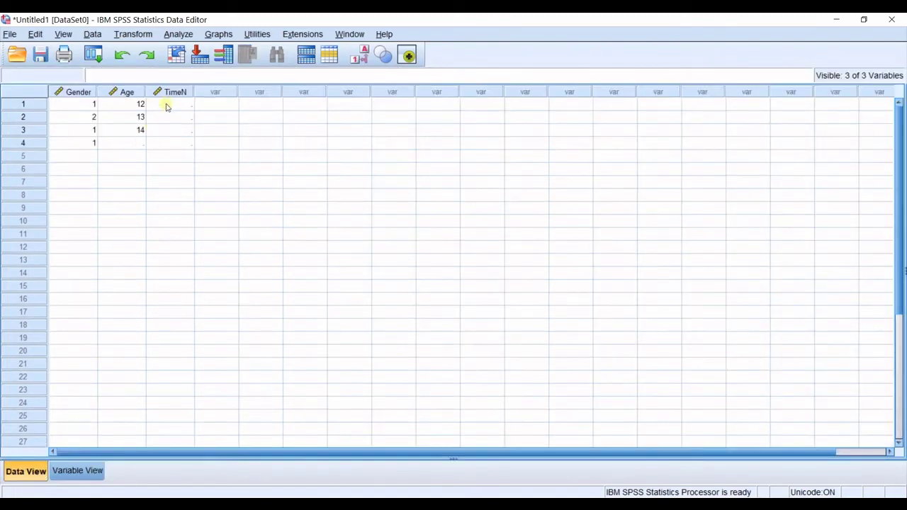
pyautogui.moveTo(185, 92)
pyautogui.moveTo(148, 95)
pyautogui.click(177, 104)
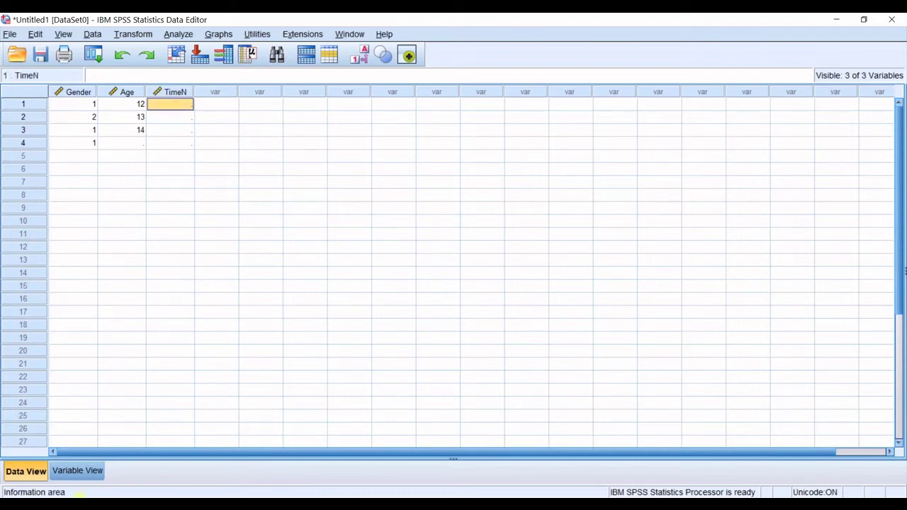
# - Open TimeN's value labels and add 1 = 'less than a year'
pyautogui.click(71, 470)
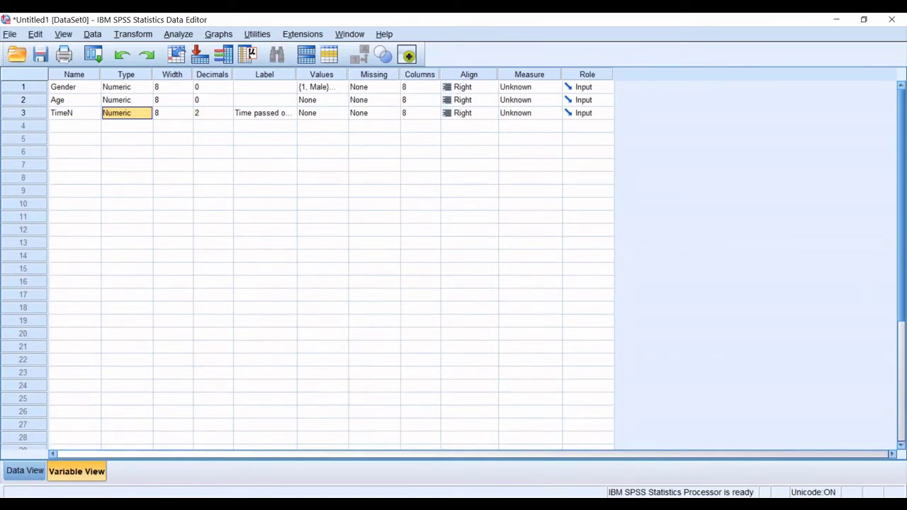
pyautogui.hotkey('alt', 'Tab')
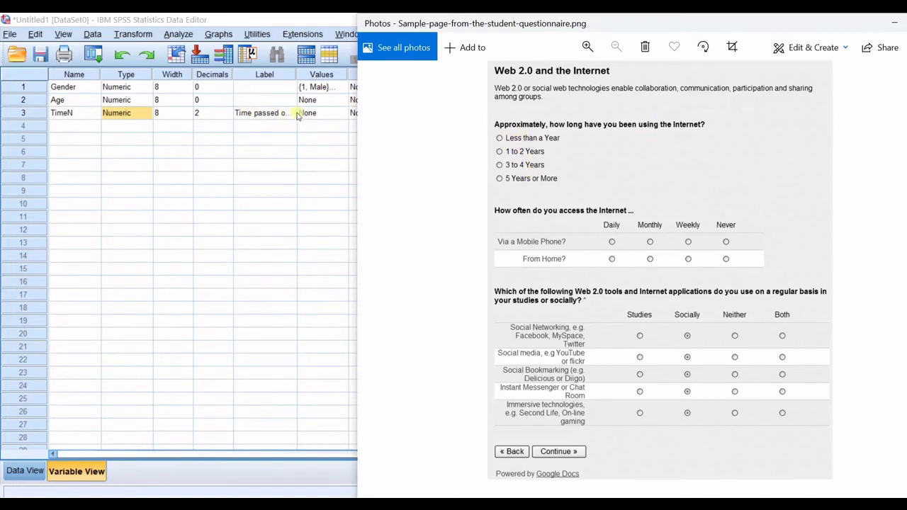
pyautogui.click(338, 118)
pyautogui.click(340, 115)
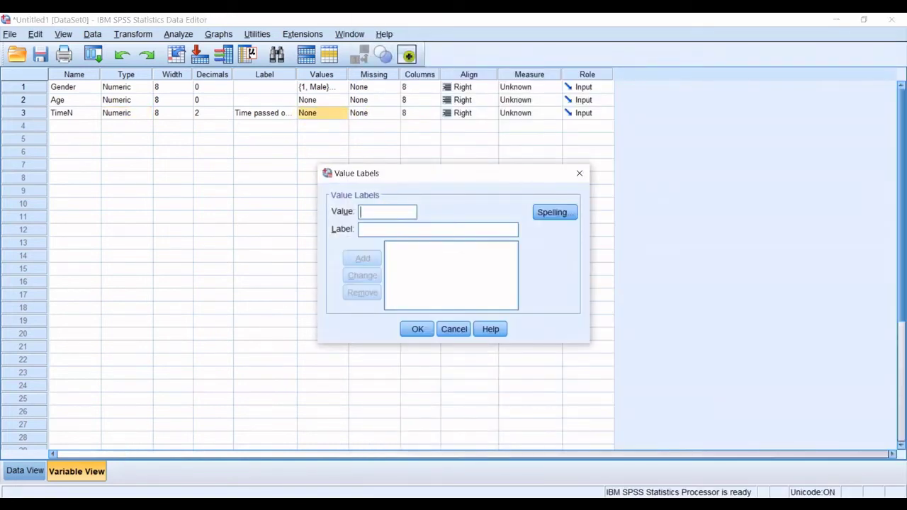
pyautogui.write('1')
pyautogui.click(431, 234)
pyautogui.write('I')
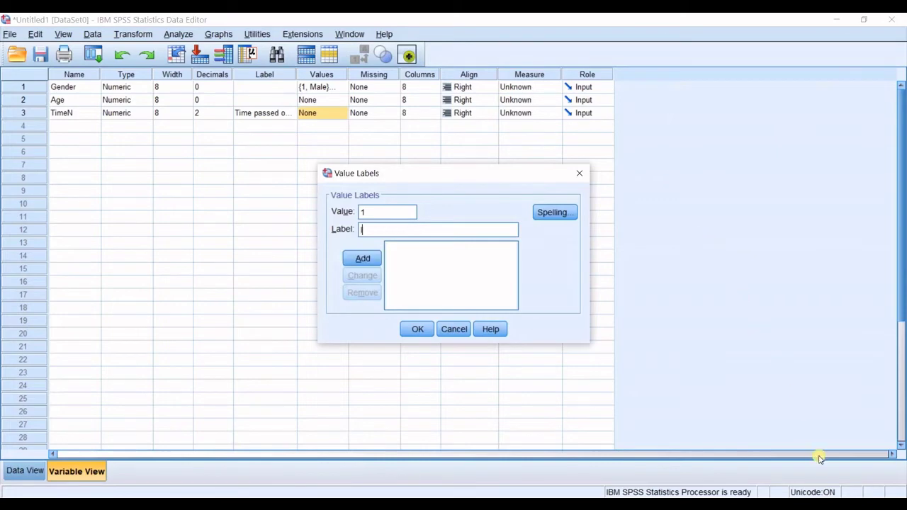
pyautogui.write('ess ty')
pyautogui.press('BackSpace')
pyautogui.write('han a year')
pyautogui.click(362, 259)
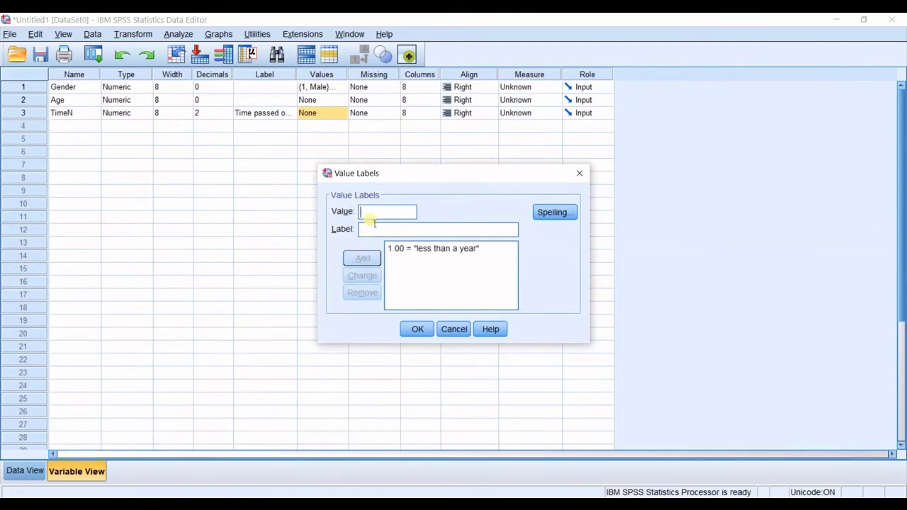
# - Add TimeN labels 2 = '1-2' and 3 = '3-4', checking the questionnaire options
pyautogui.hotkey('alt', 'Tab')
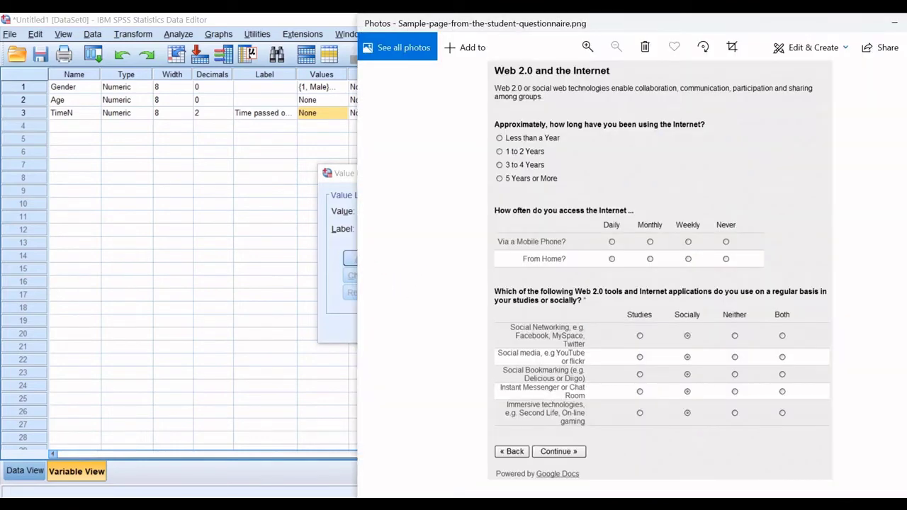
pyautogui.click(339, 216)
pyautogui.write('2')
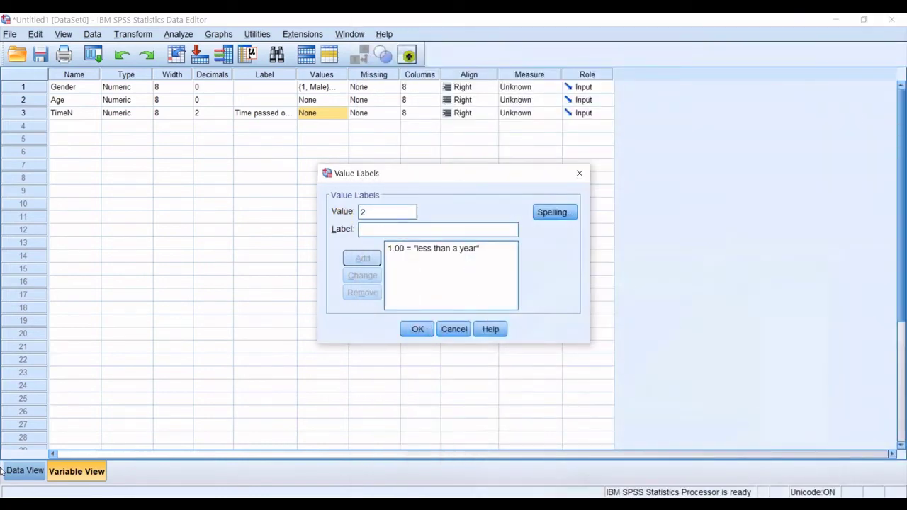
pyautogui.press('Tab')
pyautogui.write('1')
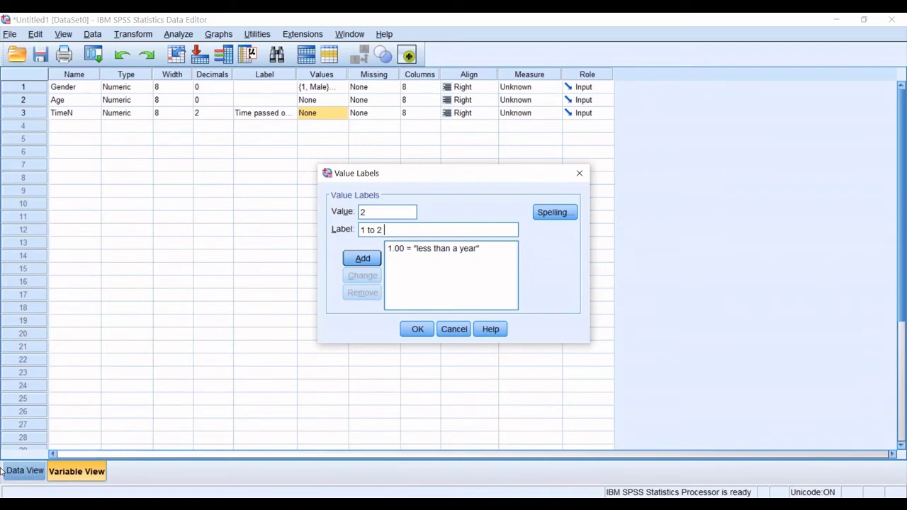
pyautogui.press('BackSpace')
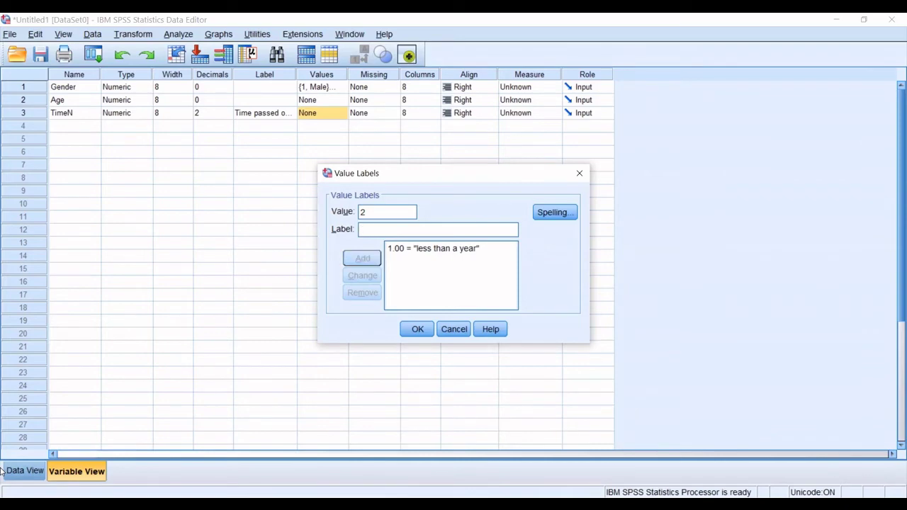
pyautogui.write('1-2')
pyautogui.click(362, 258)
pyautogui.write('3')
pyautogui.hotkey('alt', 'Tab')
pyautogui.hotkey('alt', 'Tab')
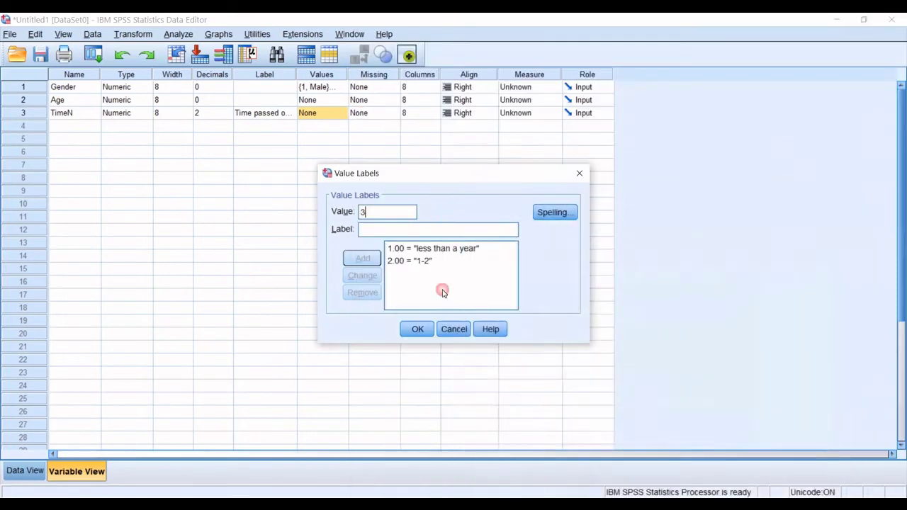
pyautogui.click(389, 234)
pyautogui.write('3-4')
pyautogui.click(363, 258)
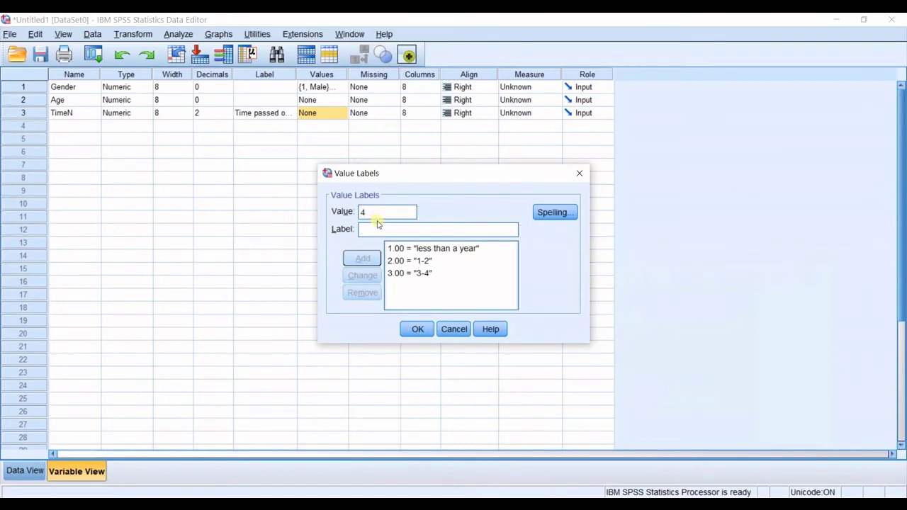
# - Add 4 = '5 or more' and confirm TimeN's value labels
pyautogui.click(388, 235)
pyautogui.write('more than')
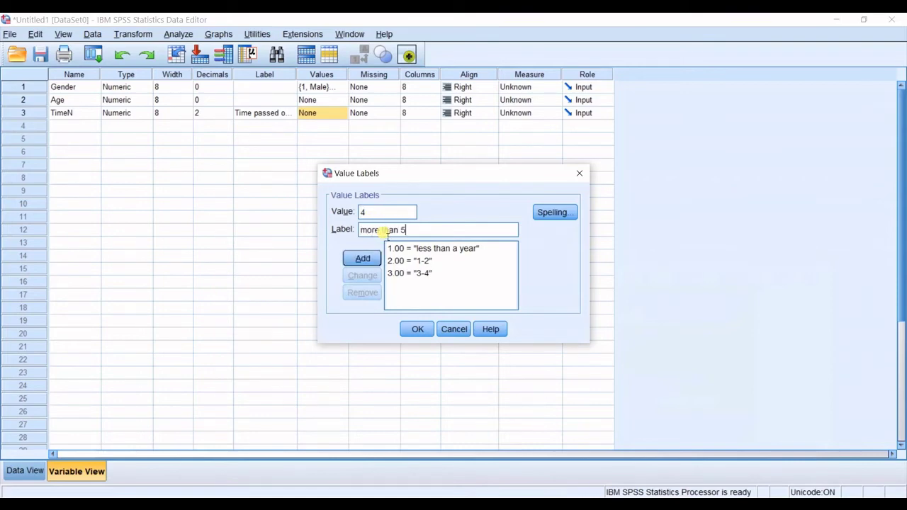
pyautogui.write(' 5')
pyautogui.hotkey('alt', 'Tab')
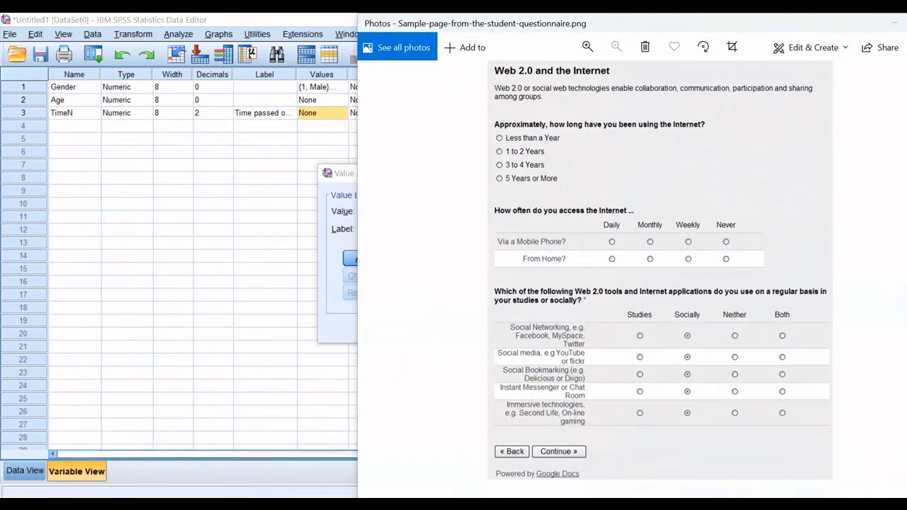
pyautogui.hotkey('alt', 'Tab')
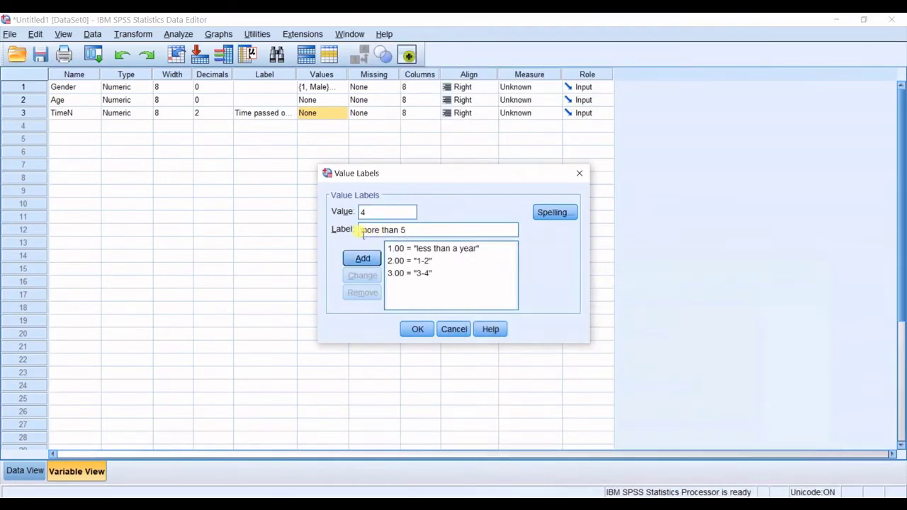
pyautogui.moveTo(407, 230); pyautogui.dragTo(280, 231)
pyautogui.write('5 or more')
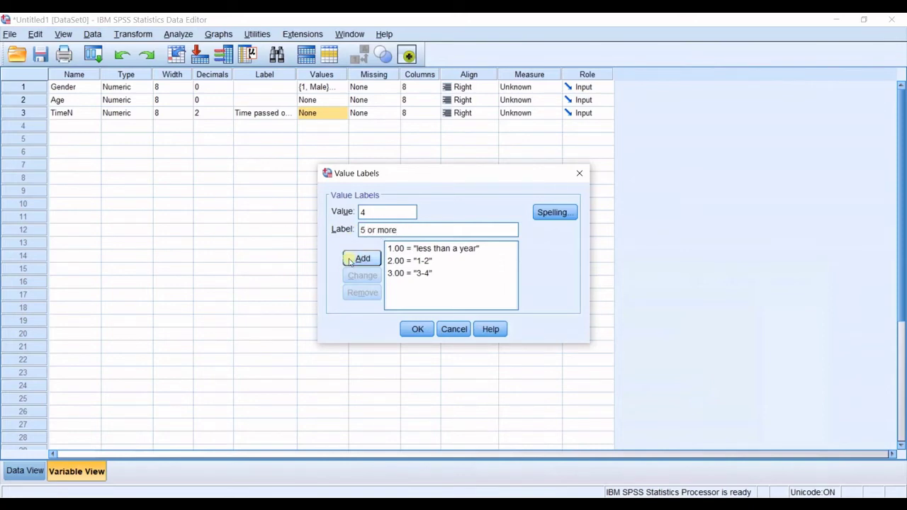
pyautogui.click(361, 258)
pyautogui.click(413, 329)
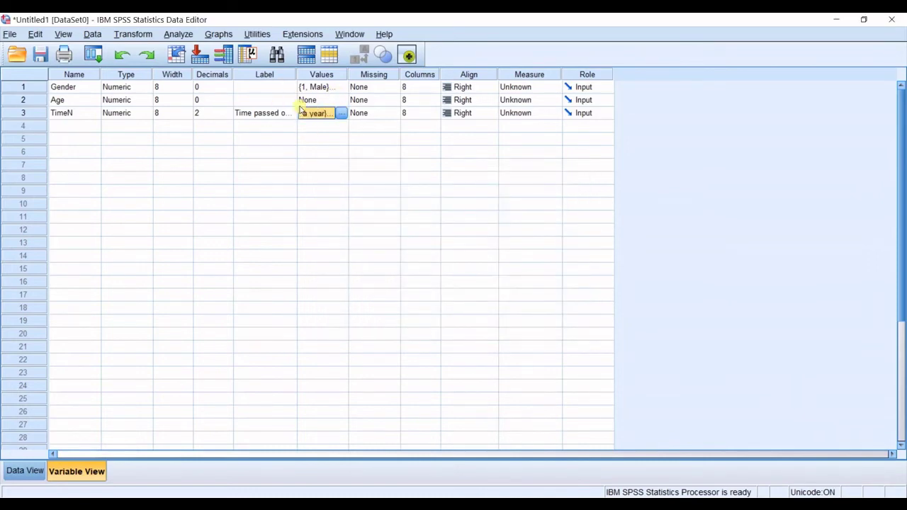
# - In Data View, enter a first TimeN value and then revise it to 6.00
pyautogui.click(34, 470)
pyautogui.write('0')
pyautogui.press('Return')
pyautogui.click(170, 92)
pyautogui.click(170, 104)
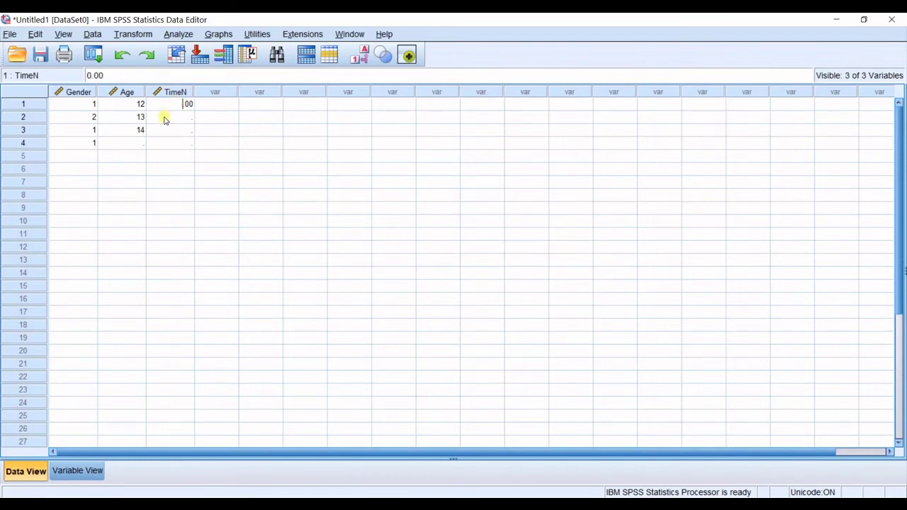
pyautogui.doubleClick(187, 104)
pyautogui.press('Delete')
pyautogui.write('6.00')
pyautogui.press('Return')
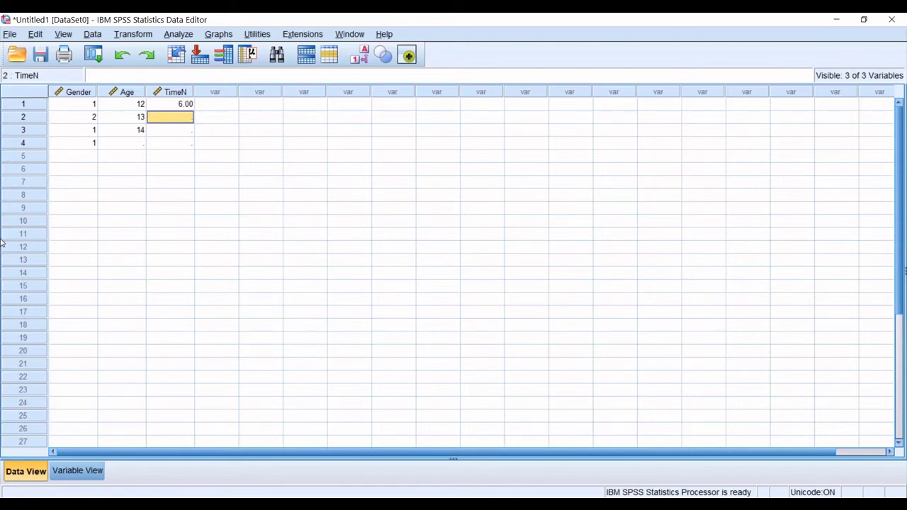
# - Replace the first TimeN value with 1 and enter 3 for the second respondent
pyautogui.click(186, 104)
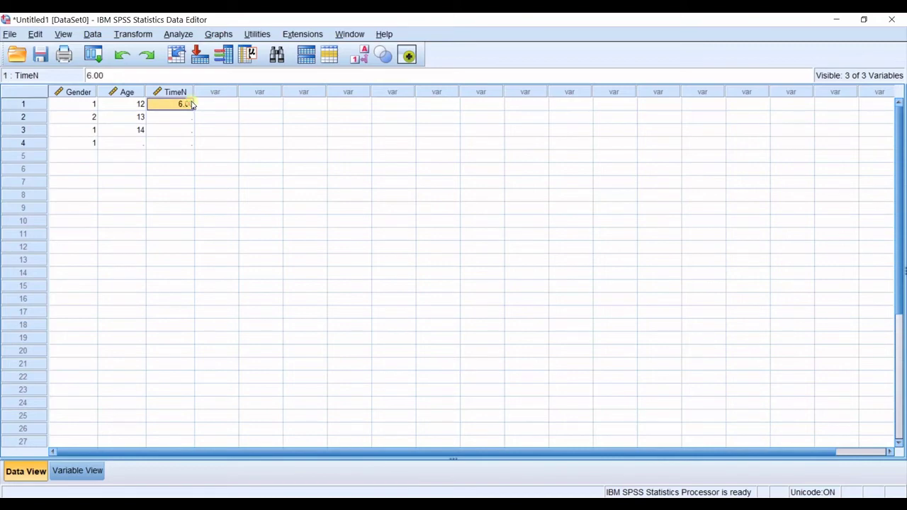
pyautogui.press('Delete')
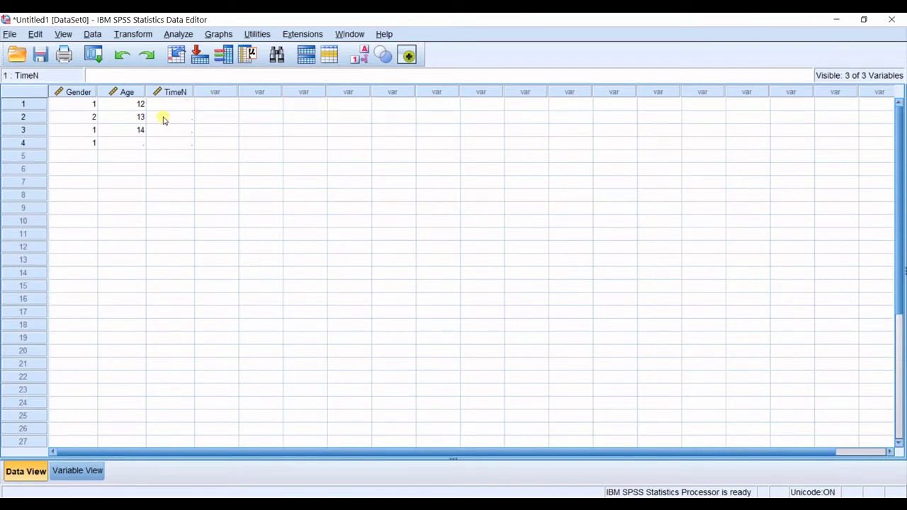
pyautogui.write('1')
pyautogui.press('Return')
pyautogui.write('3')
pyautogui.press('Return')
# - Set TimeN's decimals to 0 in Variable View
pyautogui.click(78, 470)
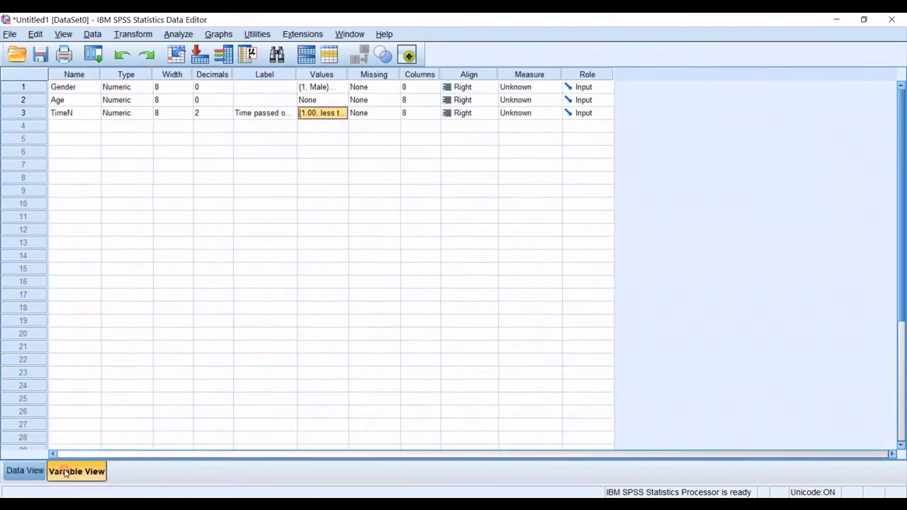
pyautogui.click(230, 114)
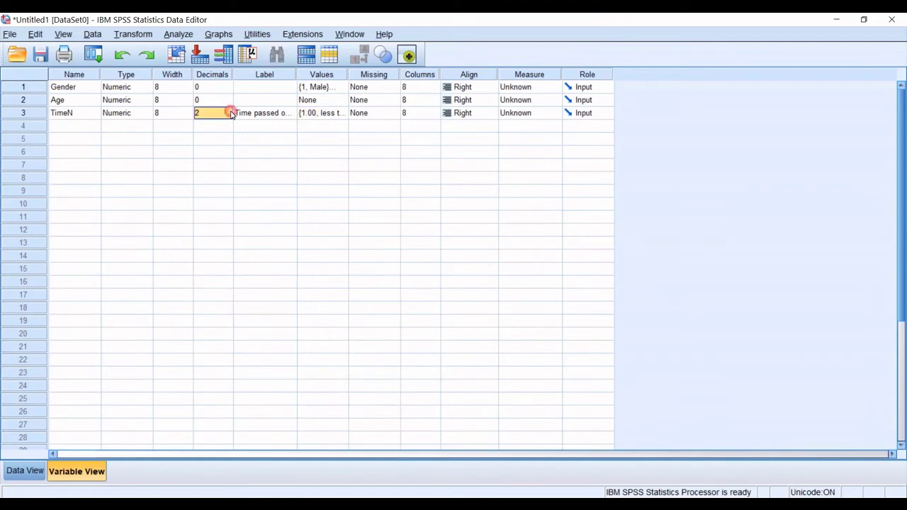
pyautogui.click(227, 110)
pyautogui.doubleClick(193, 115)
pyautogui.write('0')
pyautogui.click(228, 140)
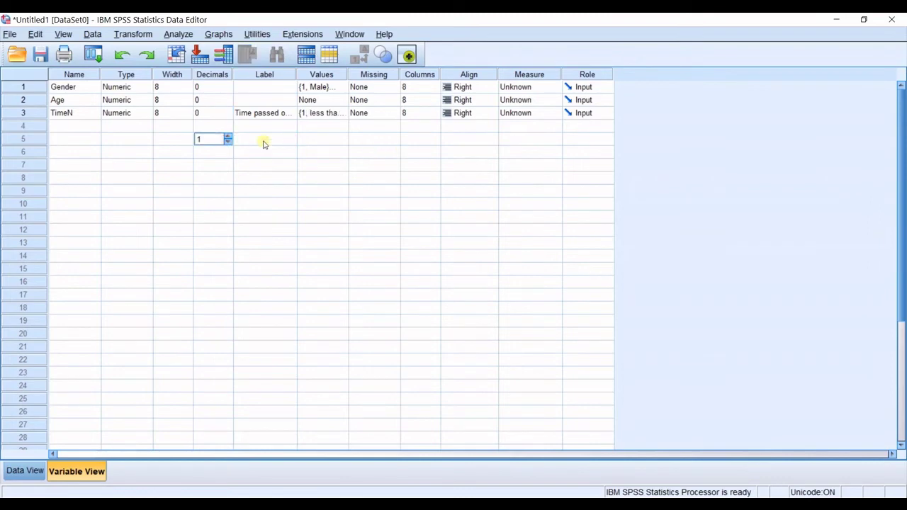
pyautogui.click(258, 117)
# - Delete the accidental VAR00002 and VAR00003 variables
pyautogui.click(10, 128)
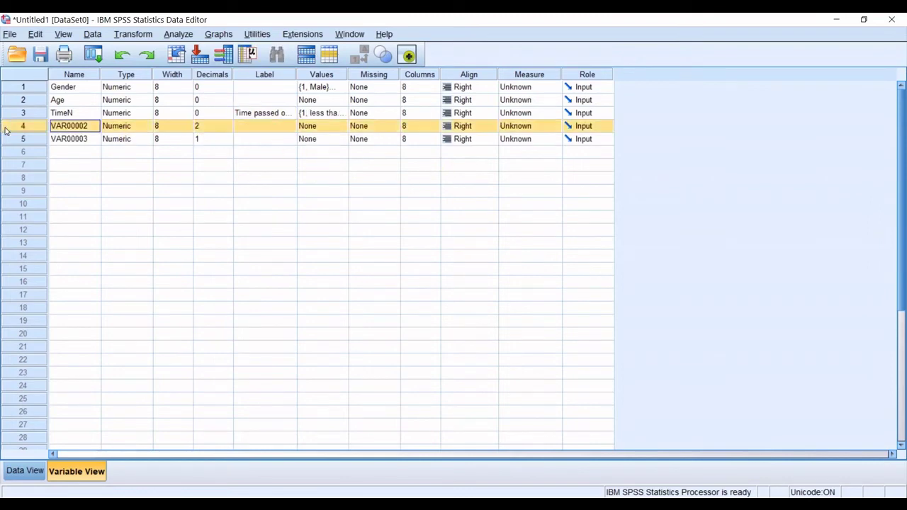
pyautogui.press('Delete')
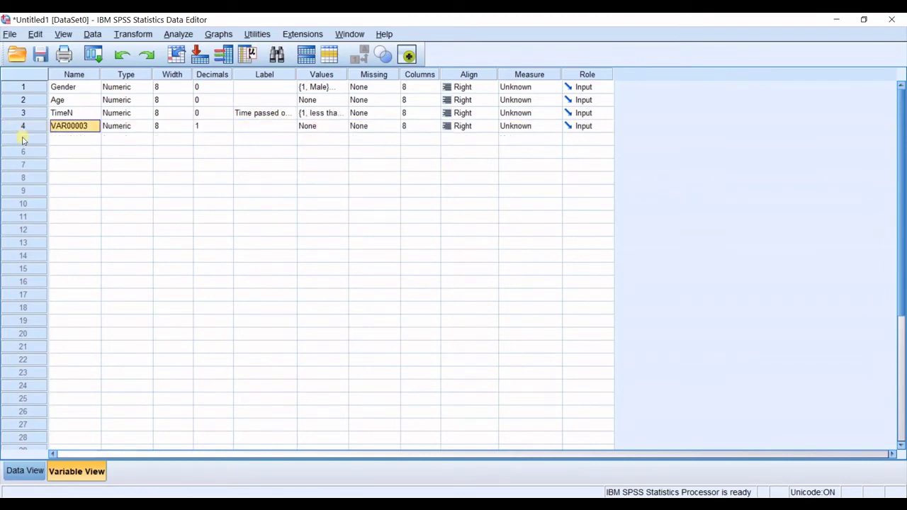
pyautogui.click(23, 127)
pyautogui.press('Delete')
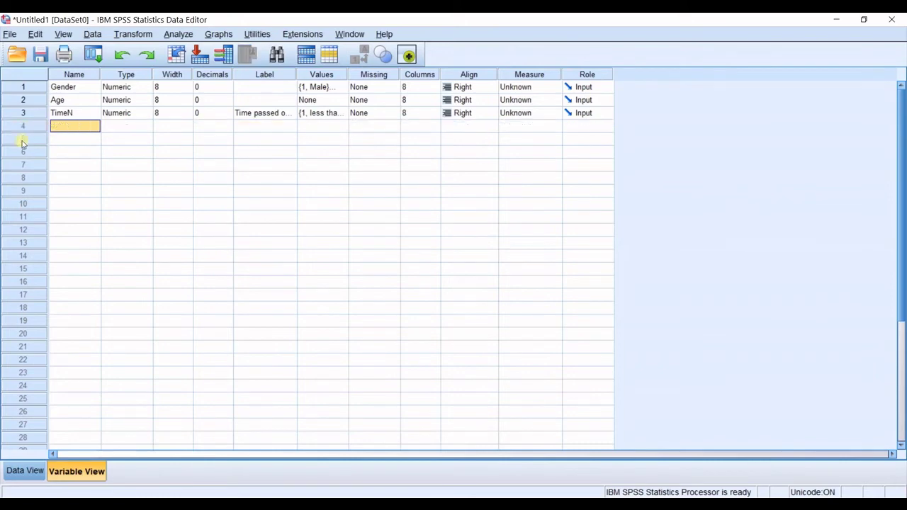
pyautogui.click(261, 118)
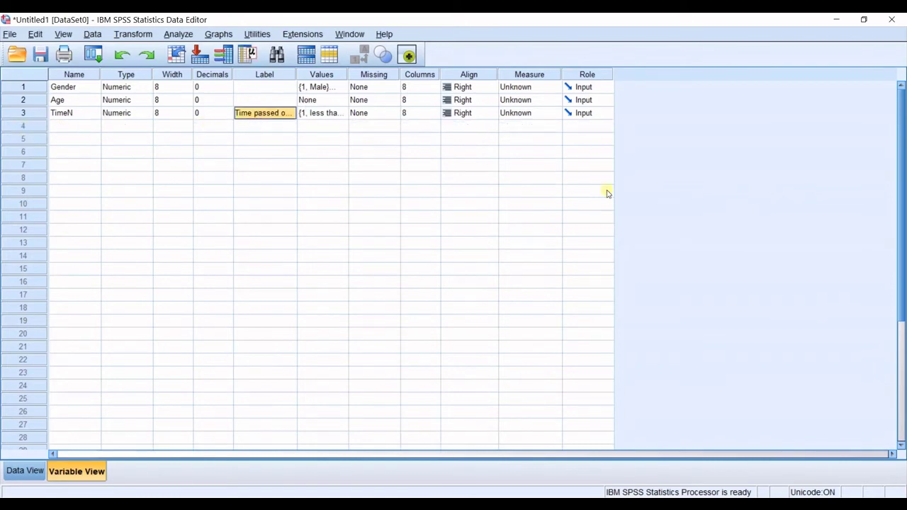
# - Name the fourth variable AccessMobile, checking the questionnaire image for its wording
pyautogui.hotkey('alt', 'Tab')
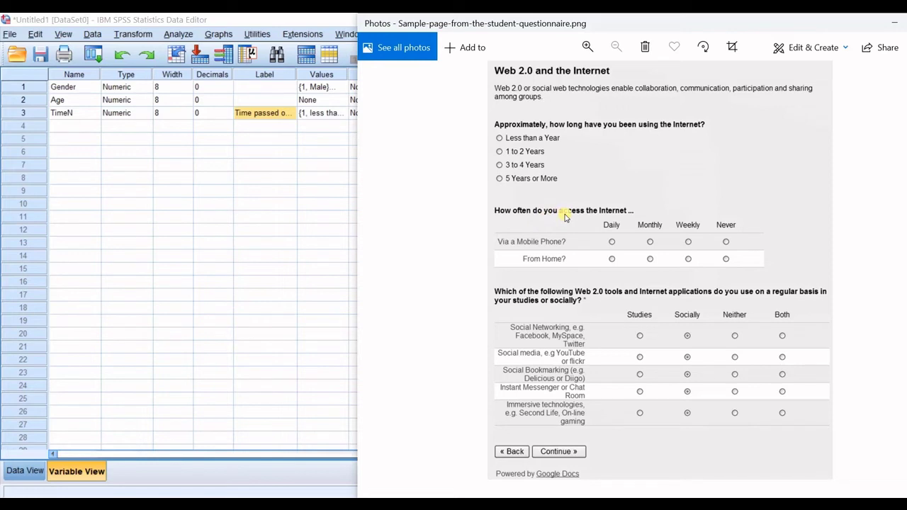
pyautogui.click(98, 134)
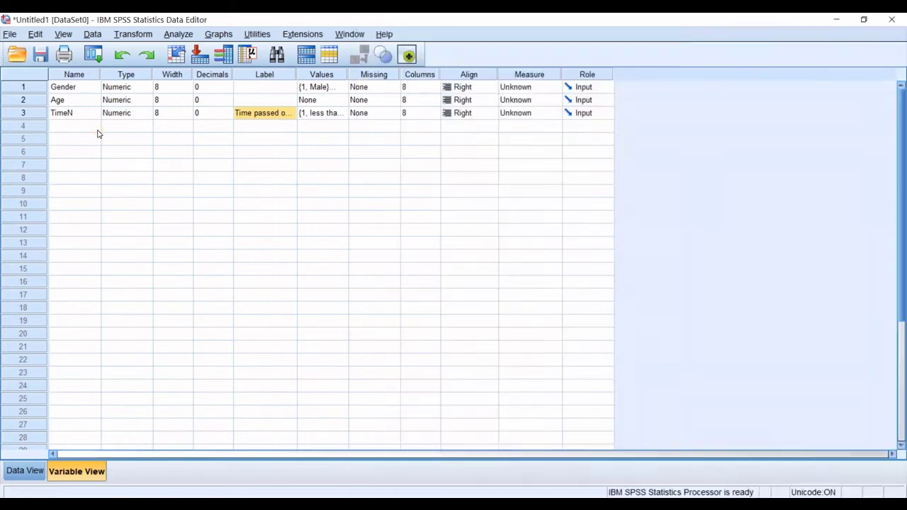
pyautogui.click(98, 132)
pyautogui.write('Acs')
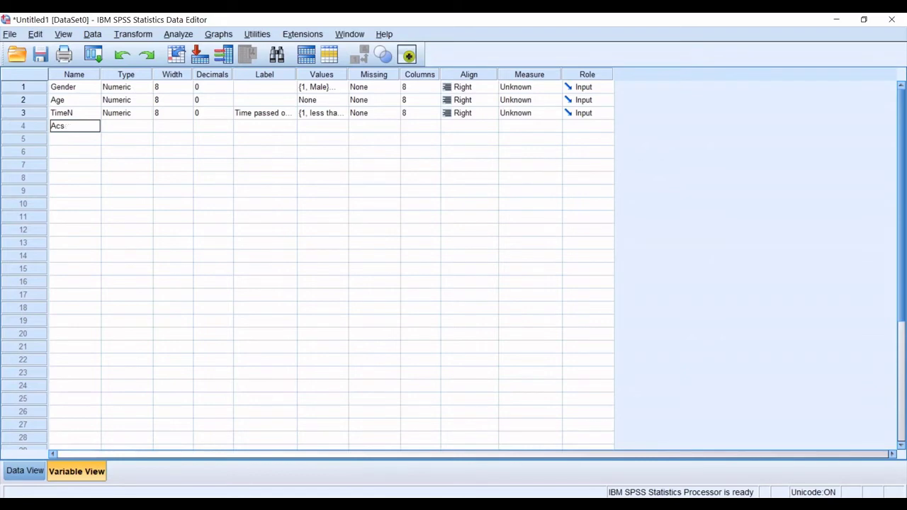
pyautogui.write('ess')
pyautogui.click(553, 454)
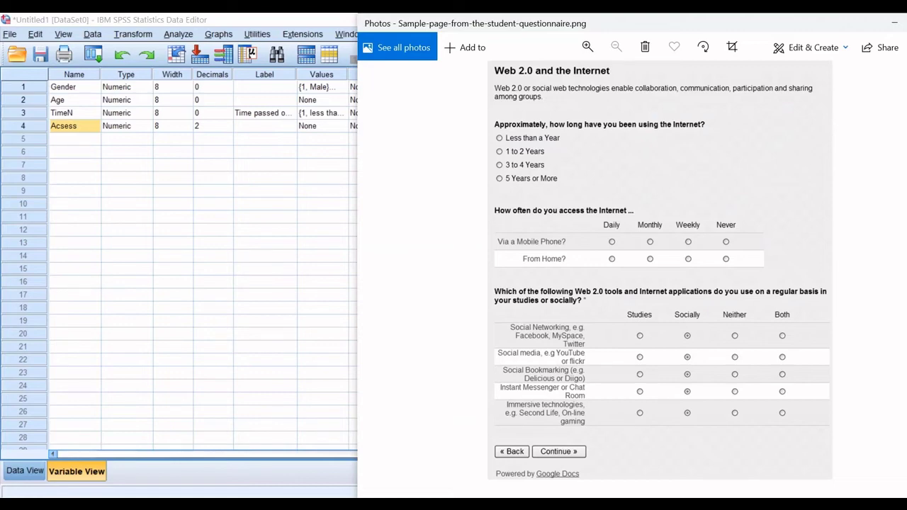
pyautogui.hotkey('alt', 'Tab')
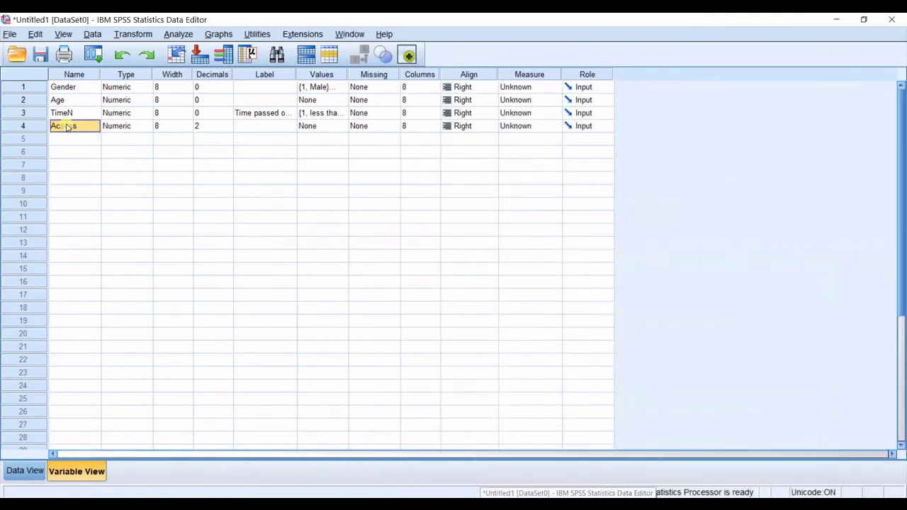
pyautogui.write('AccessMobi')
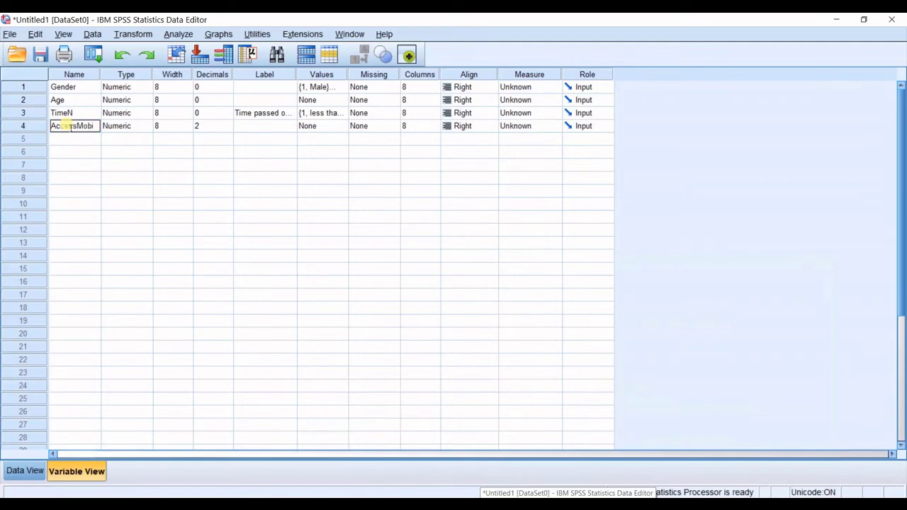
pyautogui.write('le')
# - Label AccessMobile 'How often access via mobile'
pyautogui.click(147, 113)
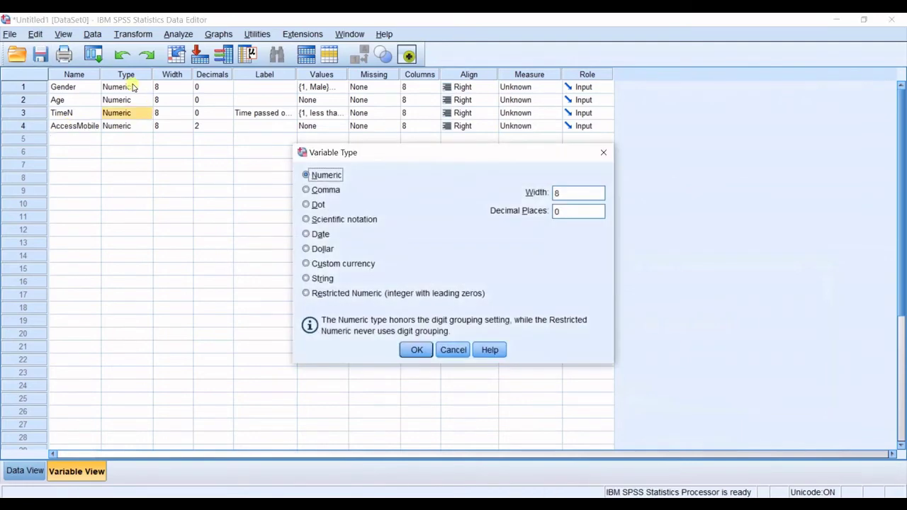
pyautogui.click(603, 153)
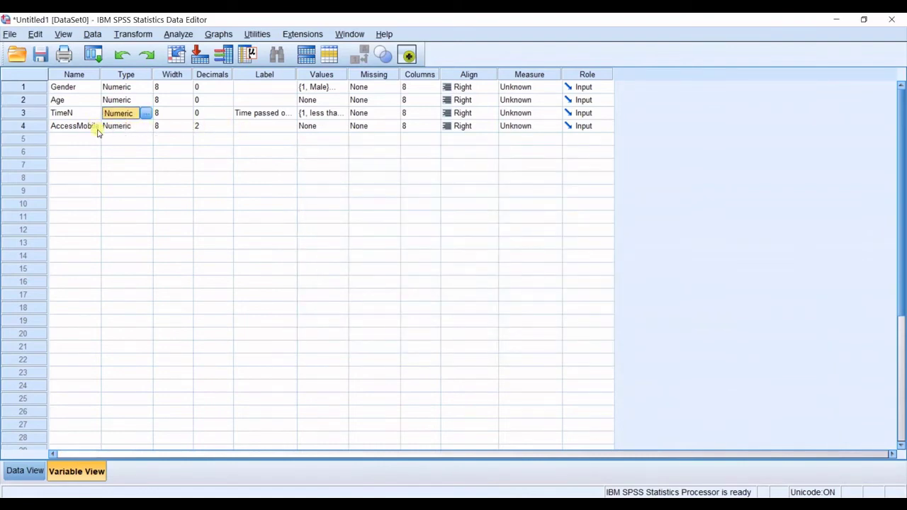
pyautogui.hotkey('alt', 'Tab')
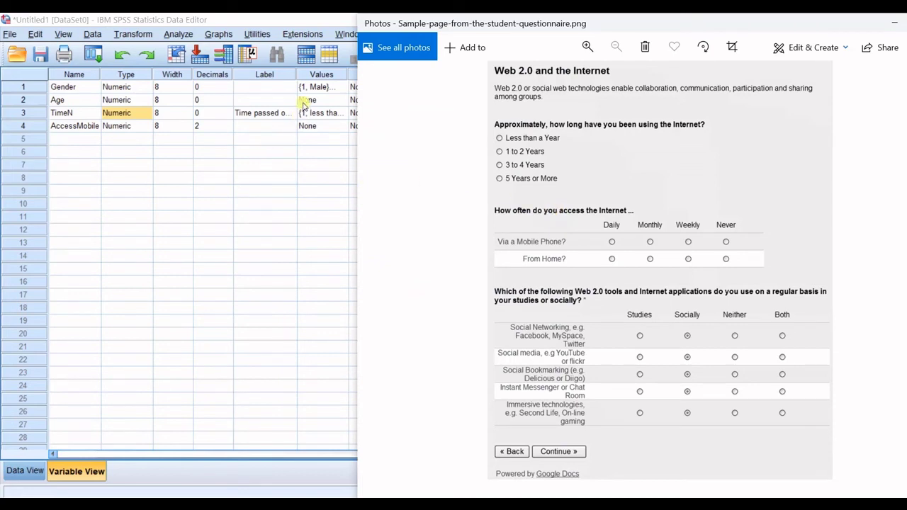
pyautogui.click(250, 134)
pyautogui.write('How often a')
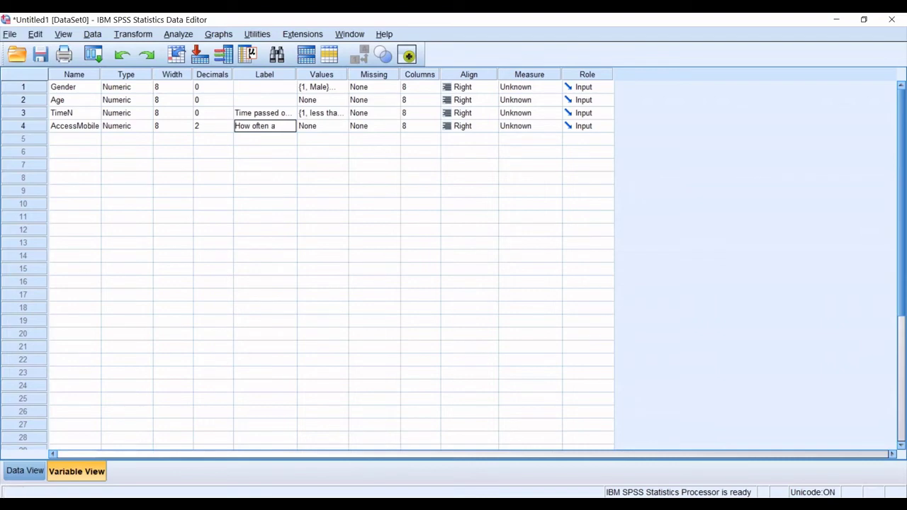
pyautogui.write('s via mobile')
pyautogui.click(333, 128)
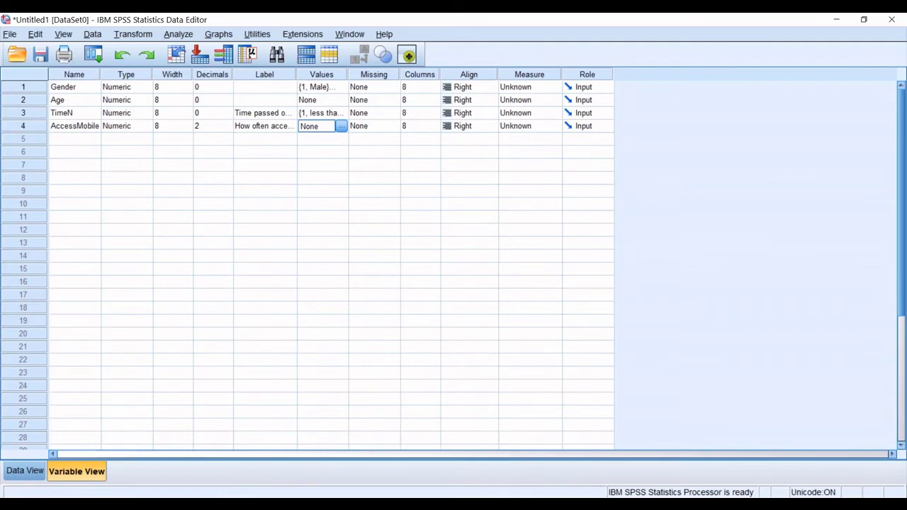
# - Add the value label 1 = daily for AccessMobile
pyautogui.hotkey('alt', 'Tab')
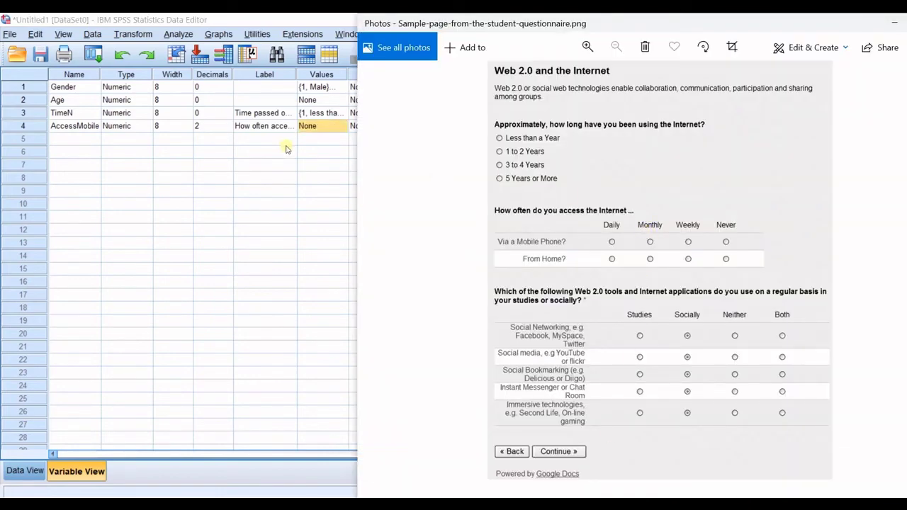
pyautogui.click(311, 127)
pyautogui.click(341, 126)
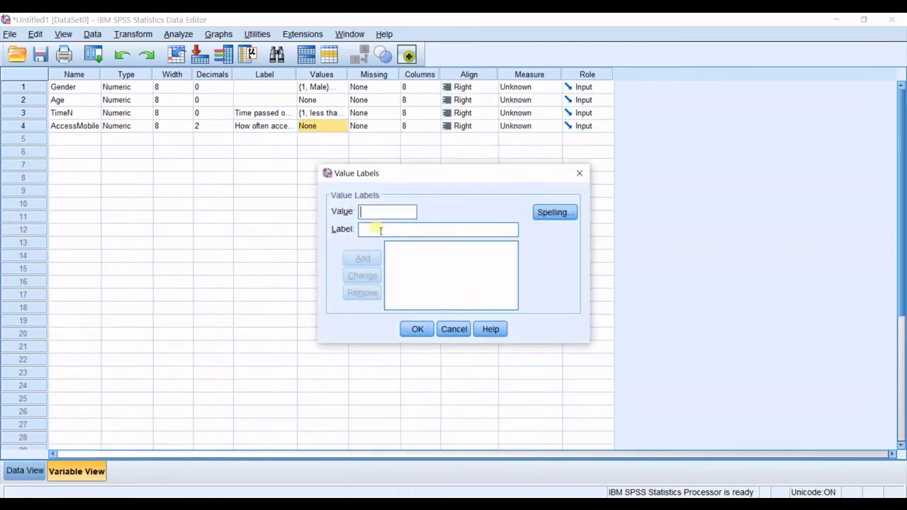
pyautogui.write('1')
pyautogui.click(381, 232)
pyautogui.write('dail')
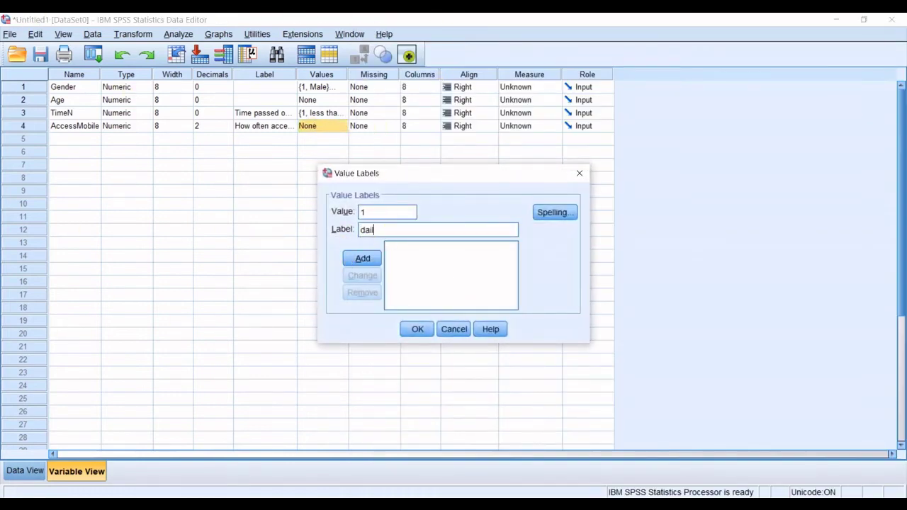
pyautogui.write('y')
pyautogui.click(363, 258)
# - Add the value label 2 = monthly
pyautogui.click(369, 211)
pyautogui.write('2')
pyautogui.click(378, 222)
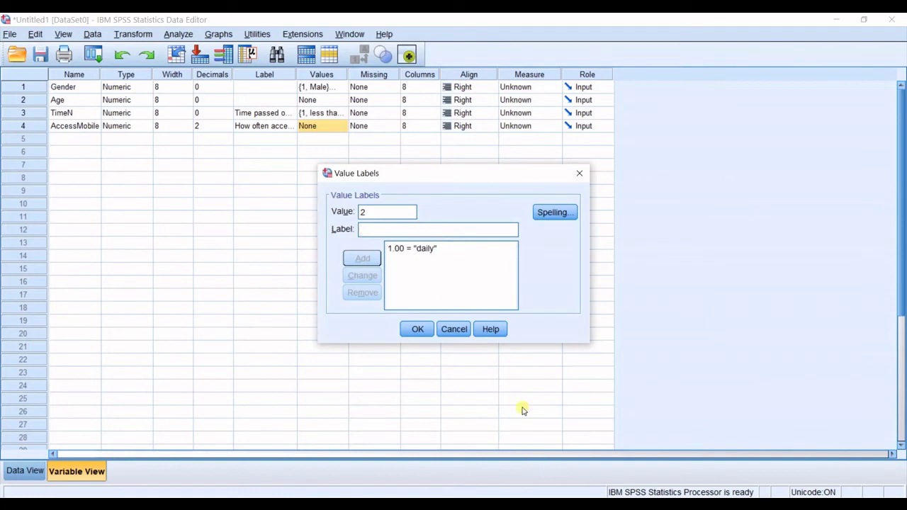
pyautogui.write('m')
pyautogui.press('BackSpace')
pyautogui.hotkey('alt', 'Tab')
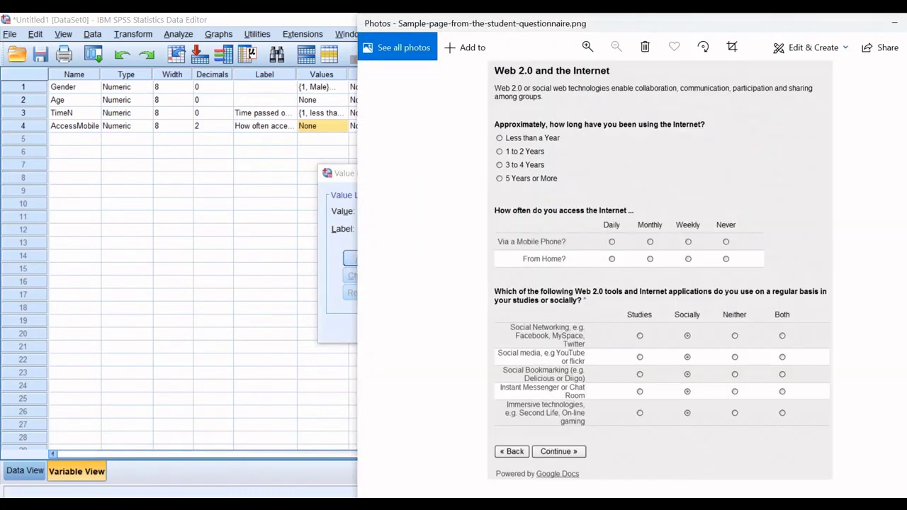
pyautogui.hotkey('alt', 'Tab')
pyautogui.write('m')
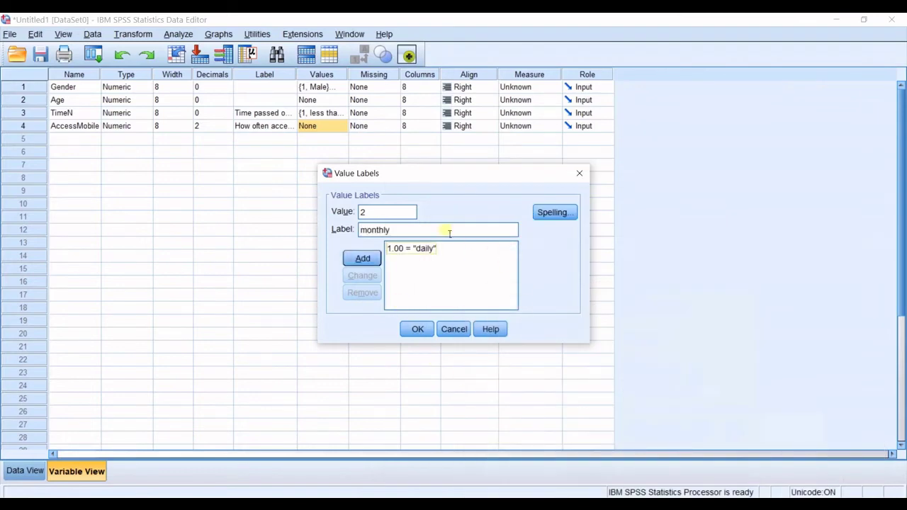
pyautogui.click(363, 259)
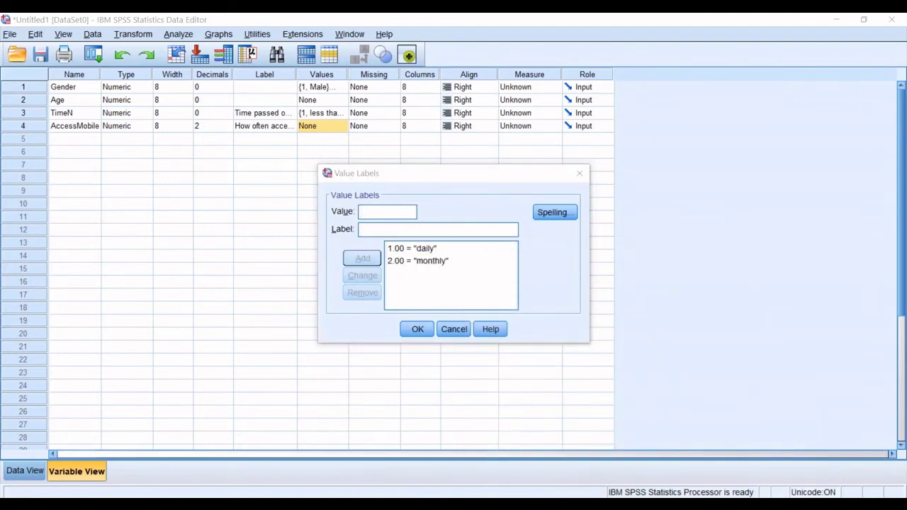
# - Add the value label 3 = weekly
pyautogui.hotkey('alt', 'Tab')
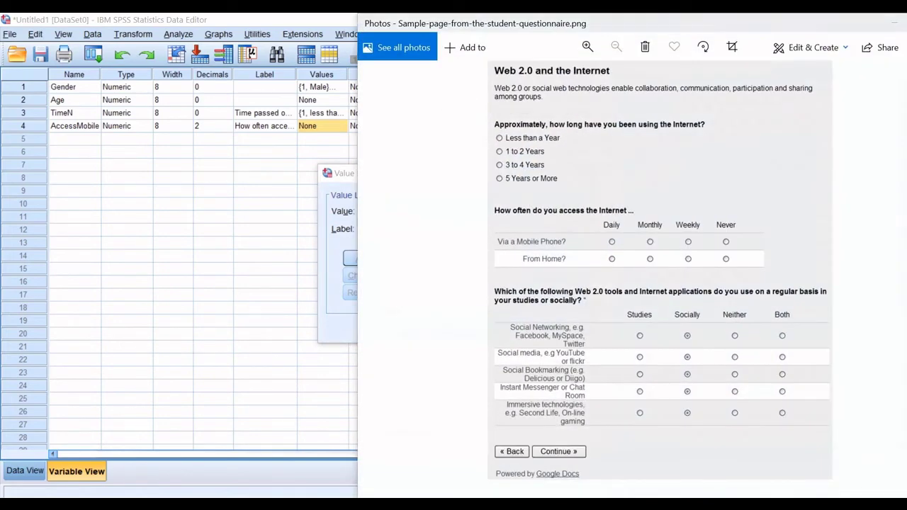
pyautogui.hotkey('alt', 'Tab')
pyautogui.write('3')
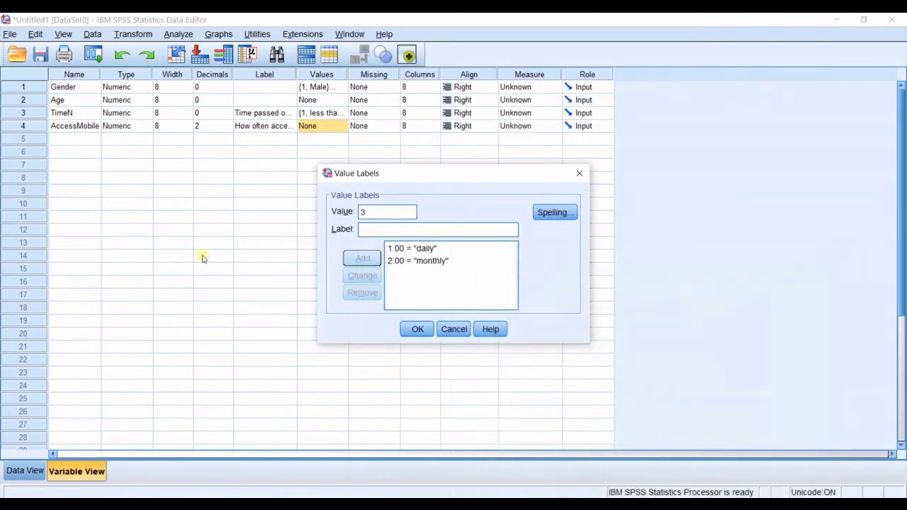
pyautogui.write('w')
pyautogui.click(385, 230)
pyautogui.click(388, 213)
pyautogui.click(392, 232)
pyautogui.write('wee')
pyautogui.click(387, 233)
pyautogui.write('kly')
pyautogui.click(372, 259)
# - Add 4 = never and confirm the four value labels
pyautogui.write('4')
pyautogui.hotkey('alt', 'Tab')
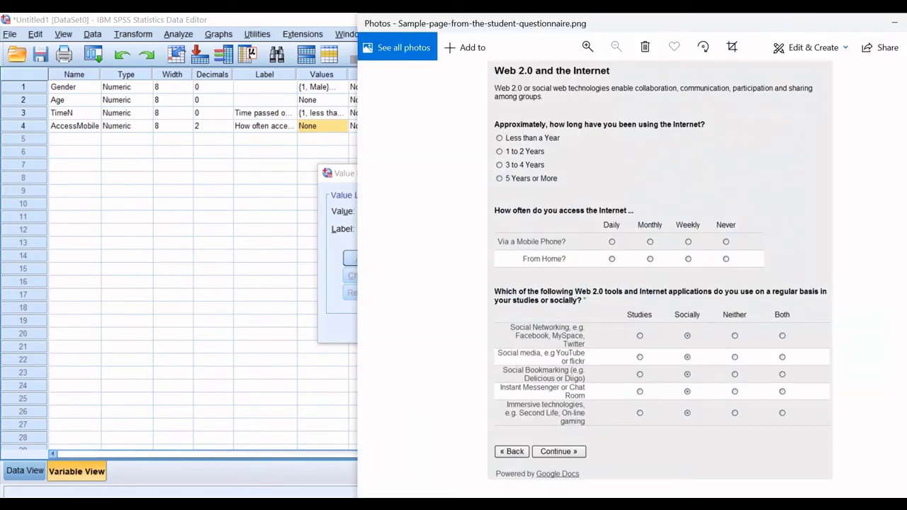
pyautogui.hotkey('alt', 'Tab')
pyautogui.click(429, 231)
pyautogui.write('ne')
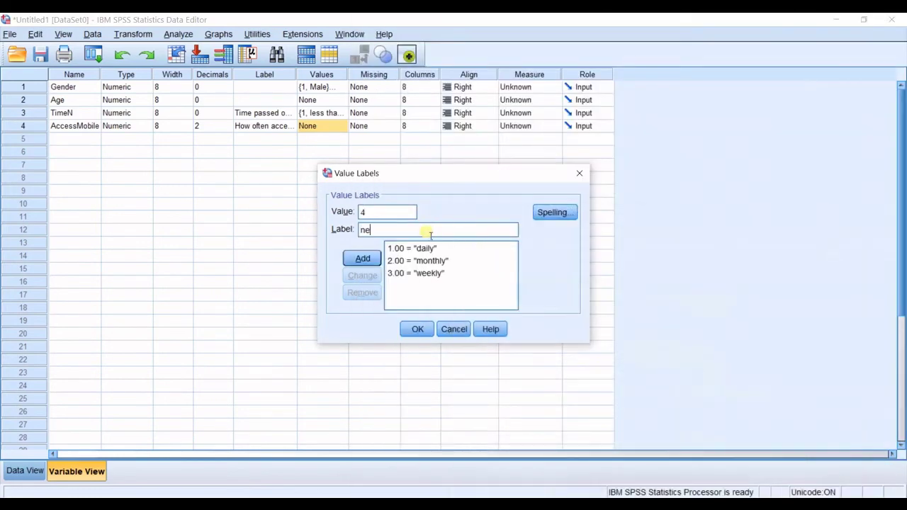
pyautogui.write('ver')
pyautogui.click(362, 259)
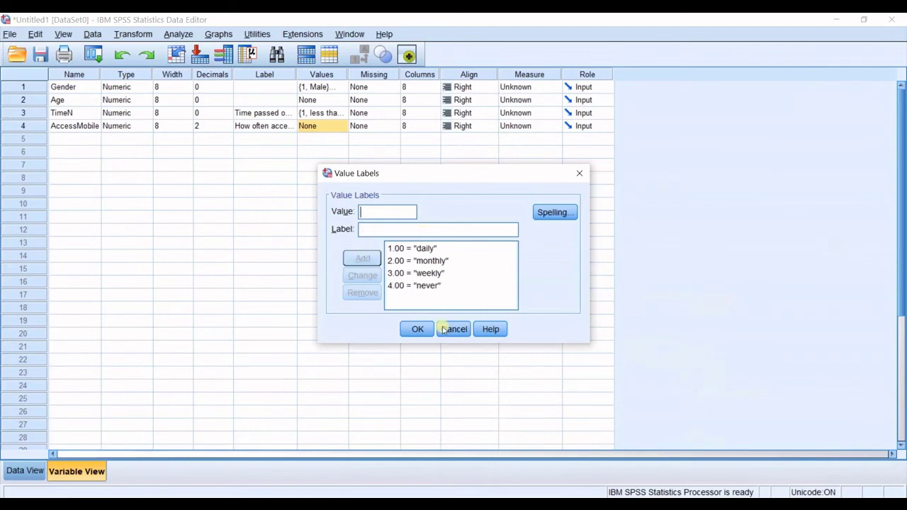
pyautogui.click(417, 330)
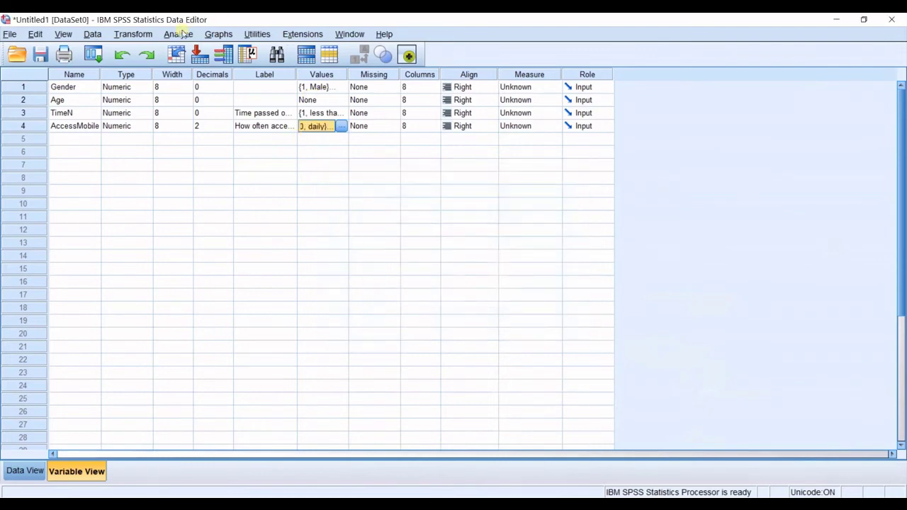
pyautogui.hotkey('alt', 'Tab')
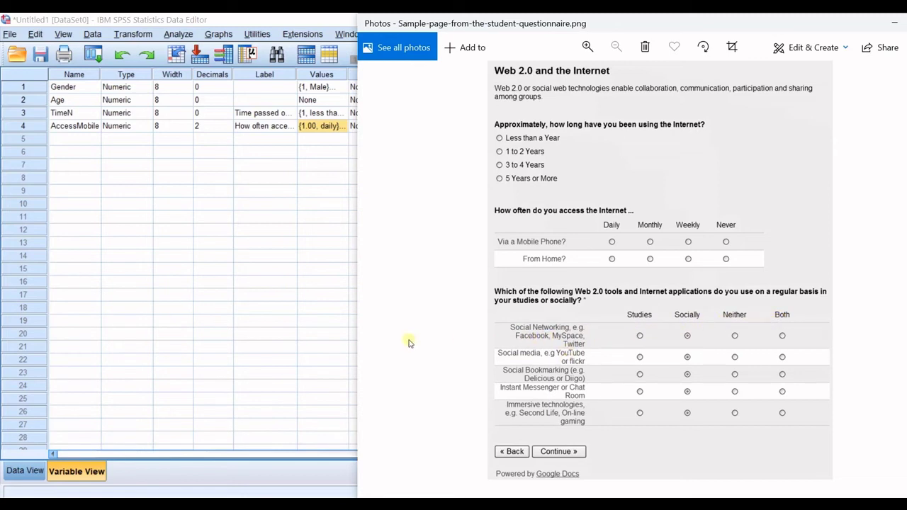
# - Name the fifth variable in row 5 'Social_interaction'
pyautogui.click(78, 141)
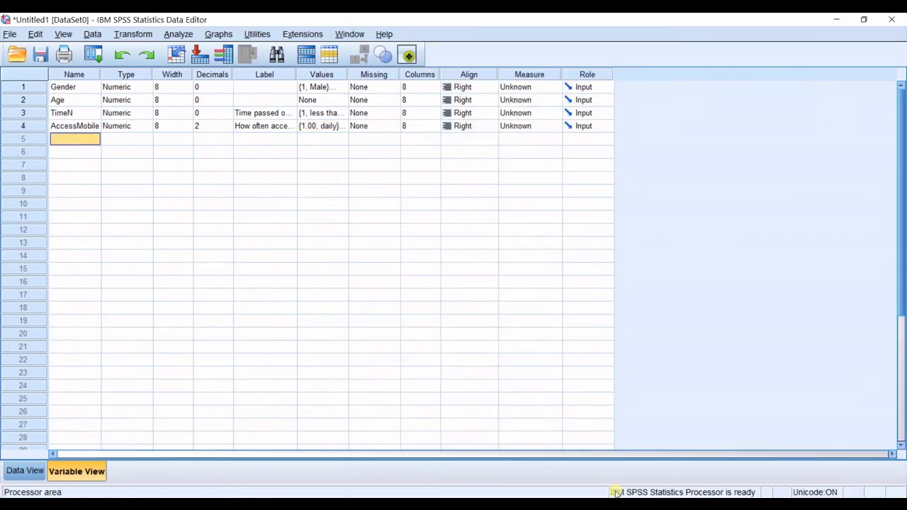
pyautogui.hotkey('alt', 'Tab')
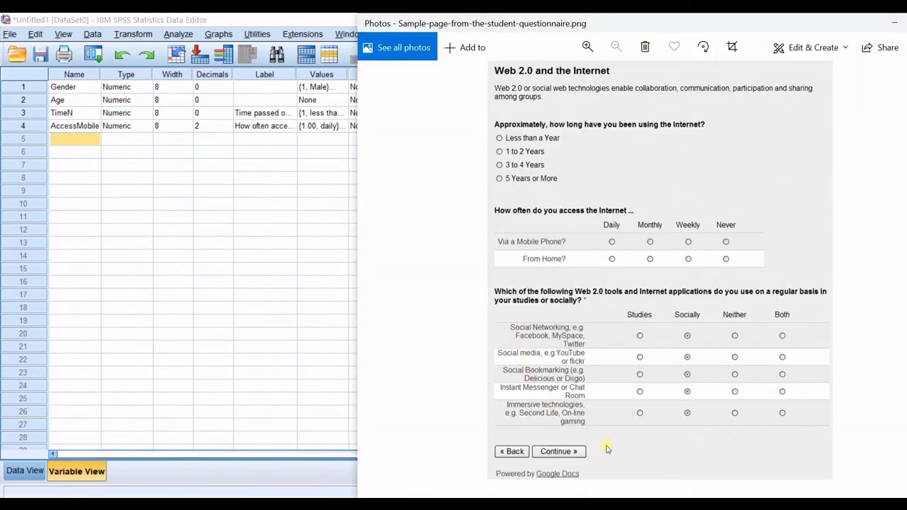
pyautogui.hotkey('alt', 'Tab')
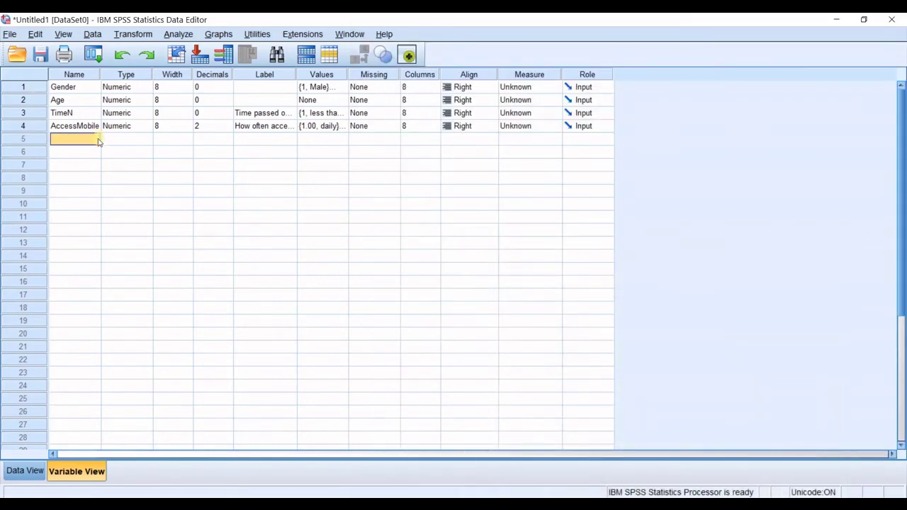
pyautogui.write('S')
pyautogui.write('ocial_interaction')
pyautogui.press('Return')
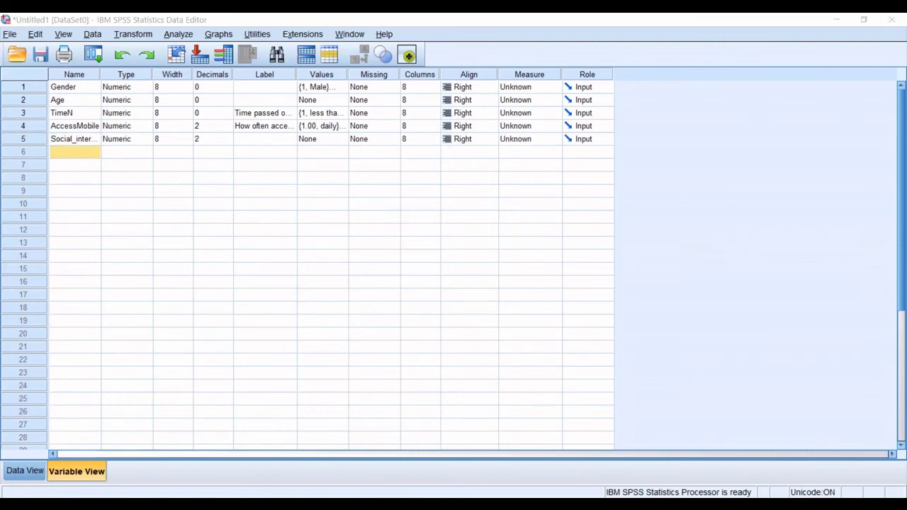
pyautogui.hotkey('alt', 'Tab')
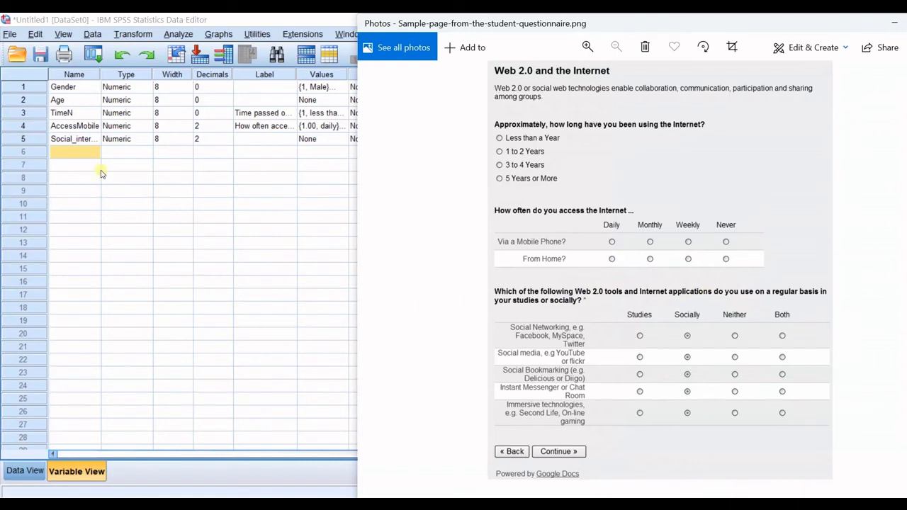
# - Widen the Name column and delete the stray VAR00004 variable from row 6
pyautogui.click(105, 72)
pyautogui.moveTo(105, 72); pyautogui.dragTo(132, 72)
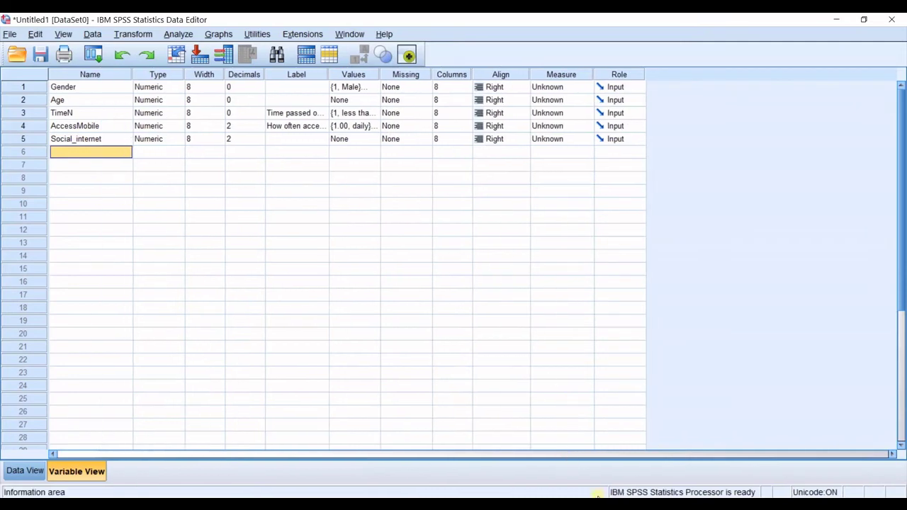
pyautogui.hotkey('alt', 'Tab')
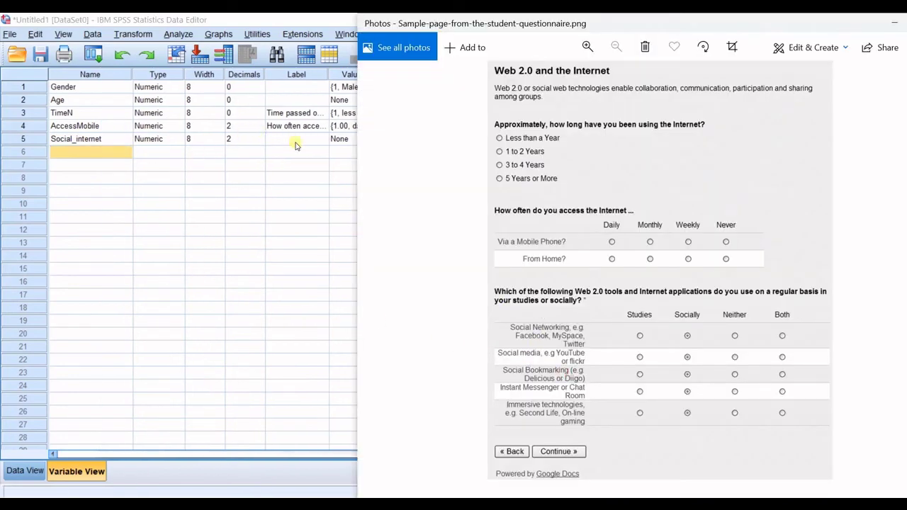
pyautogui.click(260, 151)
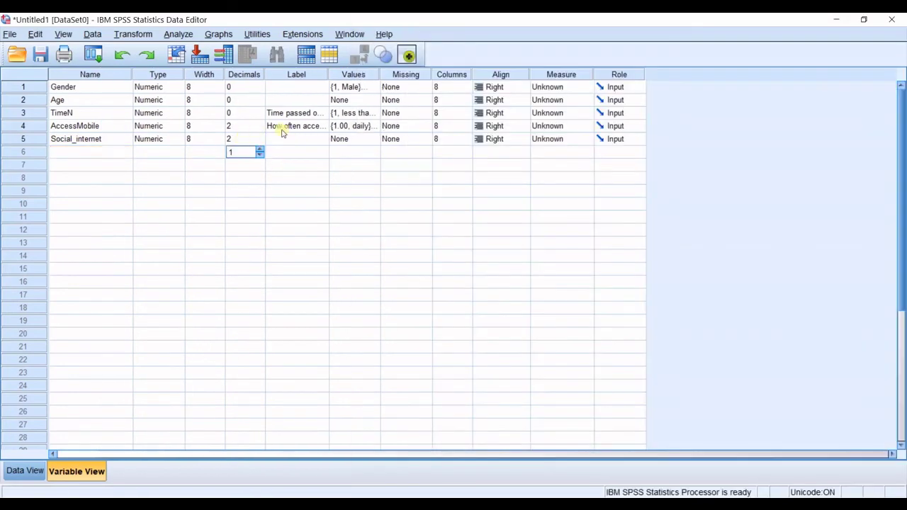
pyautogui.click(282, 132)
pyautogui.click(35, 154)
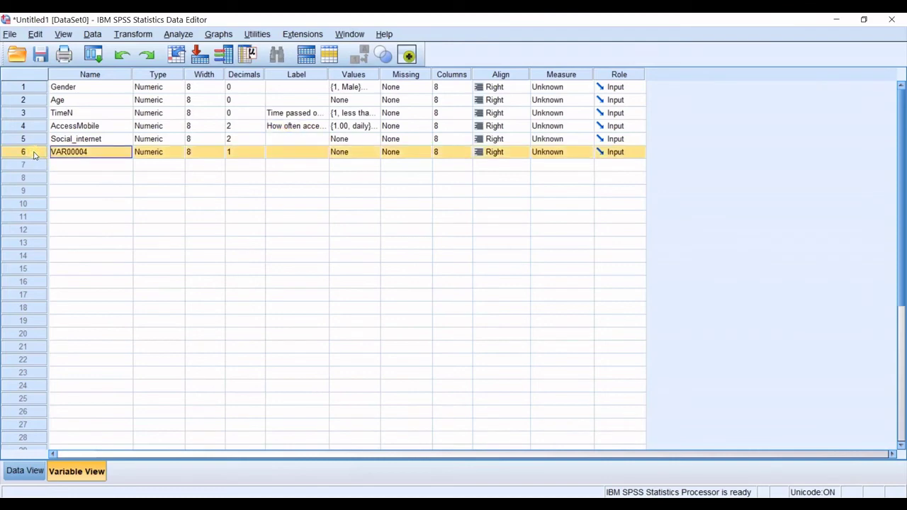
pyautogui.press('Delete')
pyautogui.click(149, 139)
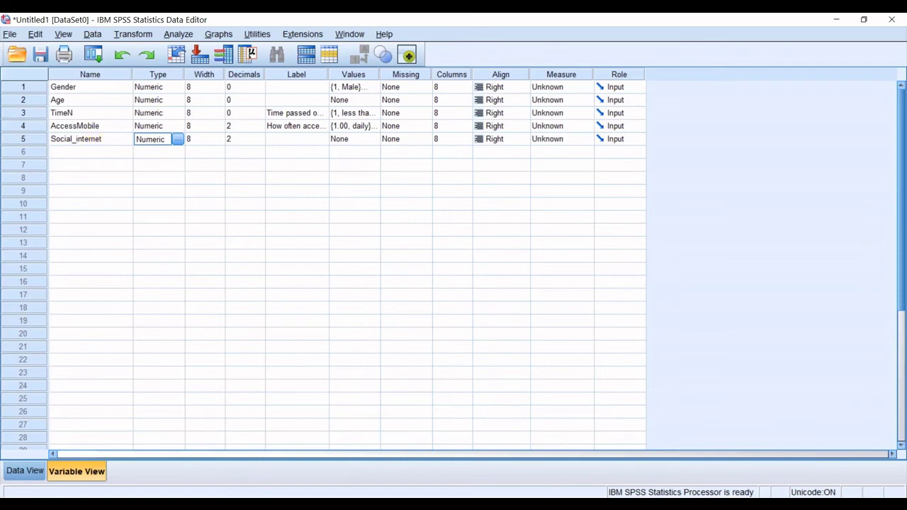
pyautogui.hotkey('alt', 'Tab')
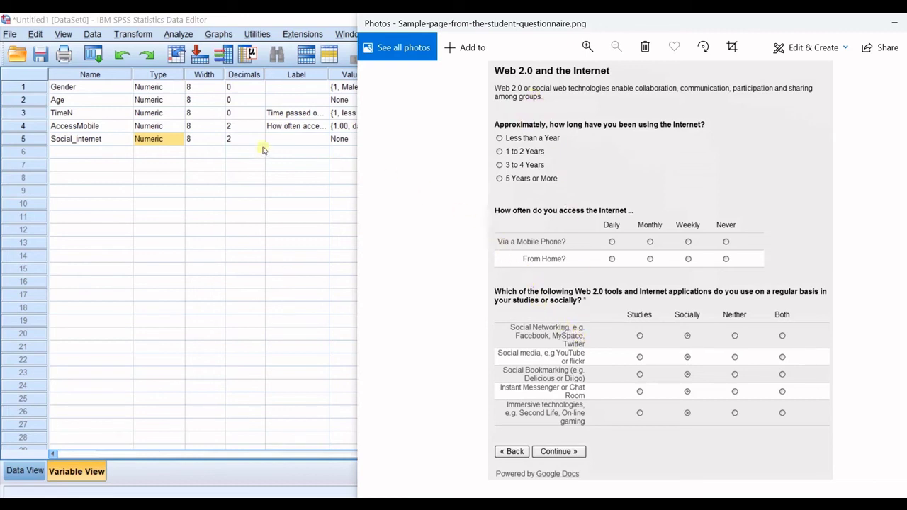
pyautogui.click(97, 155)
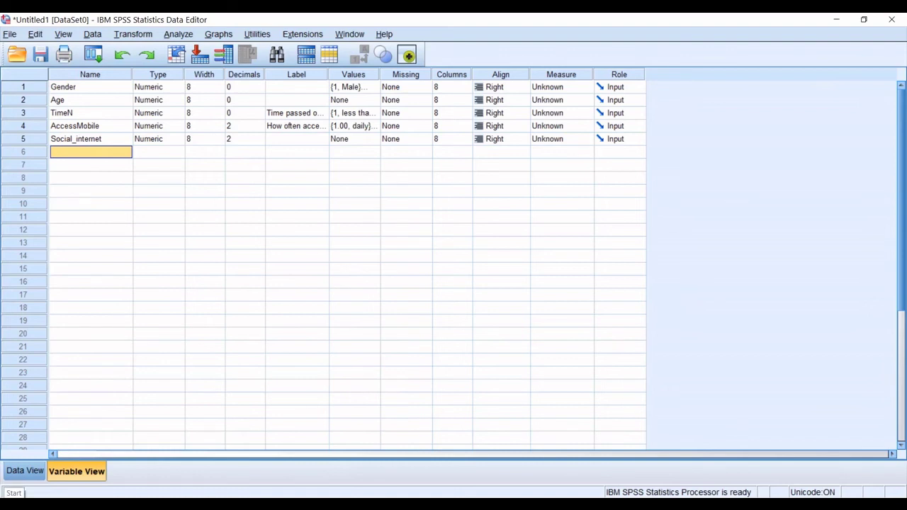
# - Name the sixth variable Extra_Expl and label it 'Extra explantion as text'
pyautogui.write('Ex')
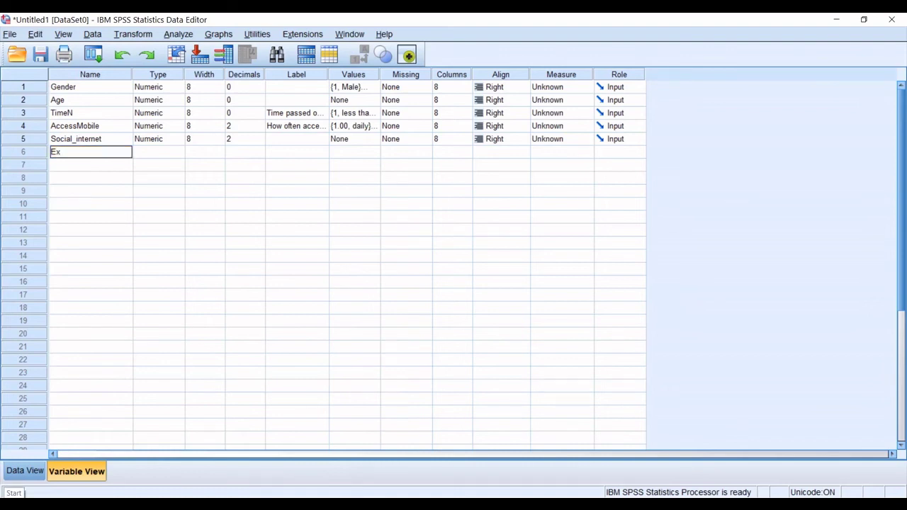
pyautogui.write('tra_Expl')
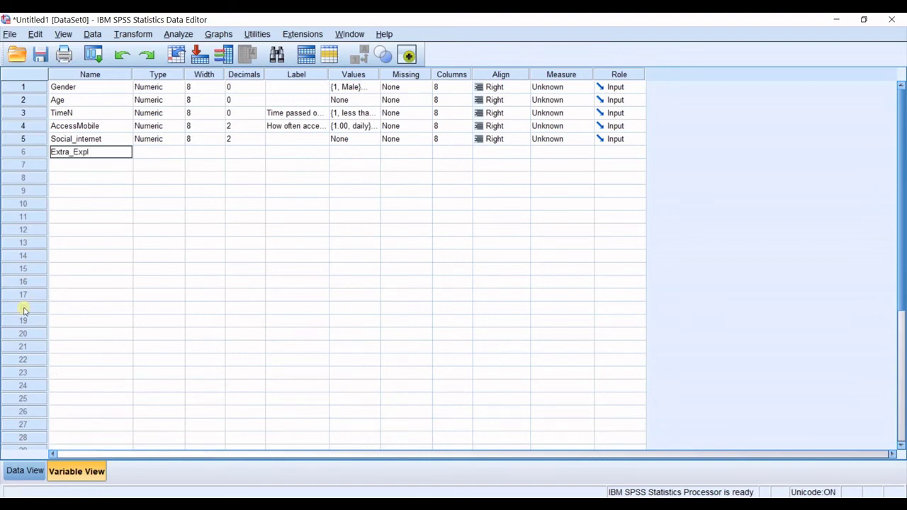
pyautogui.click(288, 157)
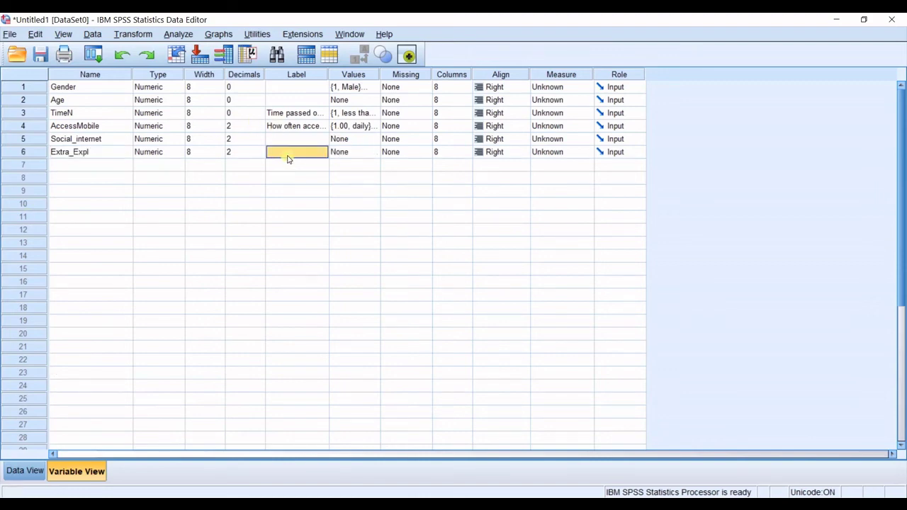
pyautogui.write('E')
pyautogui.write('xtra explantion ad')
pyautogui.press('BackSpace')
pyautogui.write('s text')
pyautogui.click(175, 152)
pyautogui.click(180, 153)
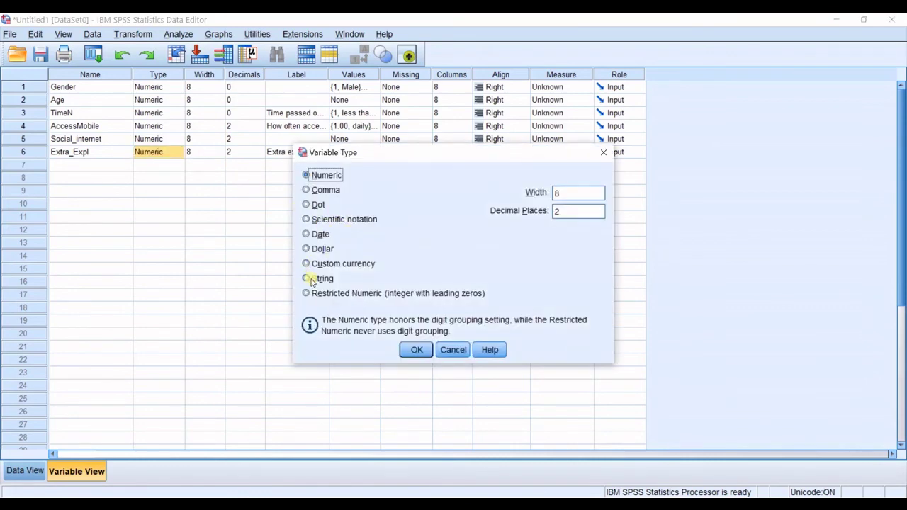
# - Set Extra_Expl to type String with 50 characters and keep its measure Nominal
pyautogui.click(306, 278)
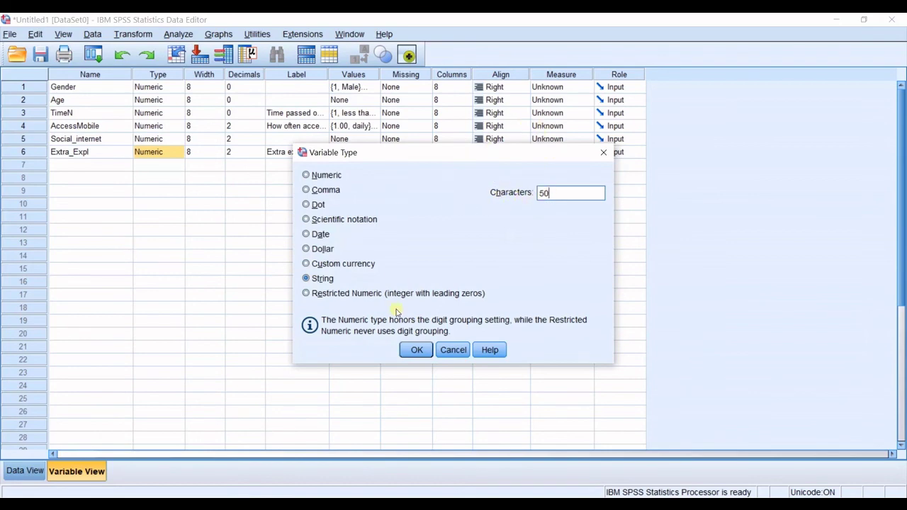
pyautogui.click(417, 349)
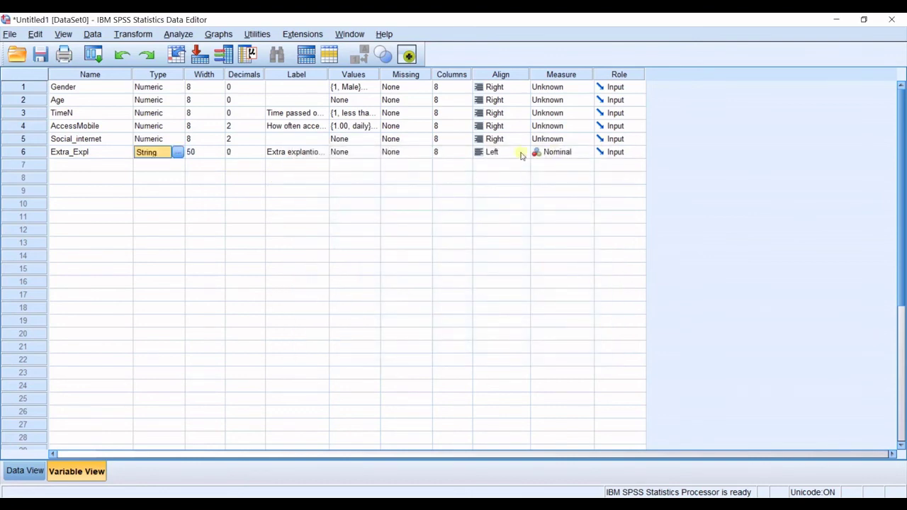
pyautogui.click(586, 154)
pyautogui.click(587, 152)
pyautogui.click(565, 153)
pyautogui.click(569, 155)
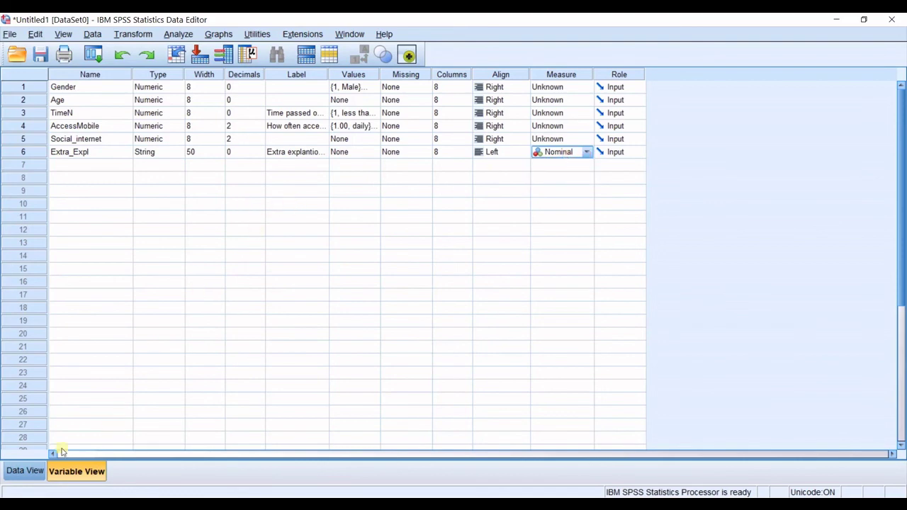
# - In Data View, enter respondent 1's Extra_Expl note 'dhis student did very well in final exams'
pyautogui.click(27, 476)
pyautogui.click(135, 155)
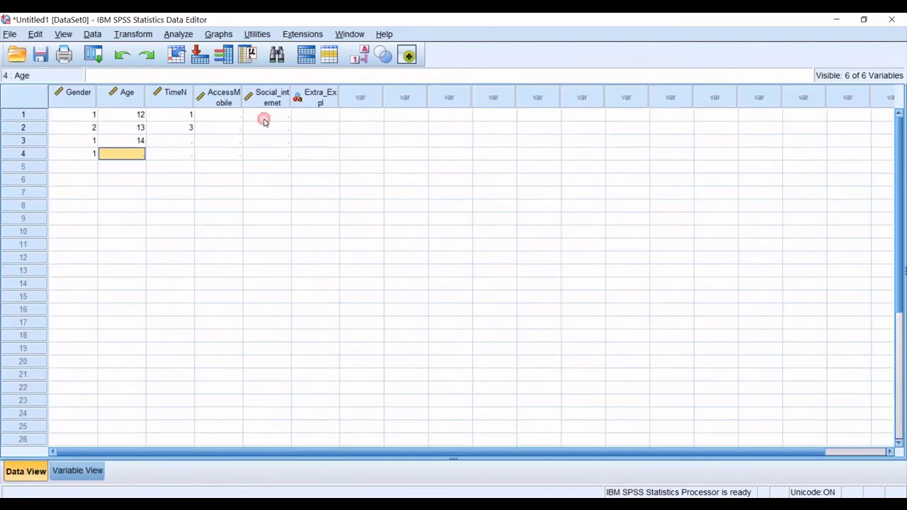
pyautogui.click(310, 118)
pyautogui.write('d')
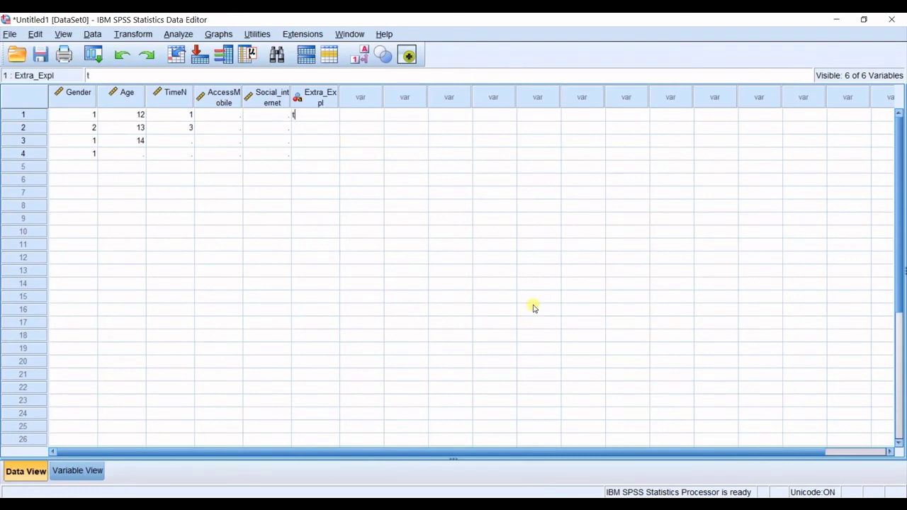
pyautogui.write('his student did')
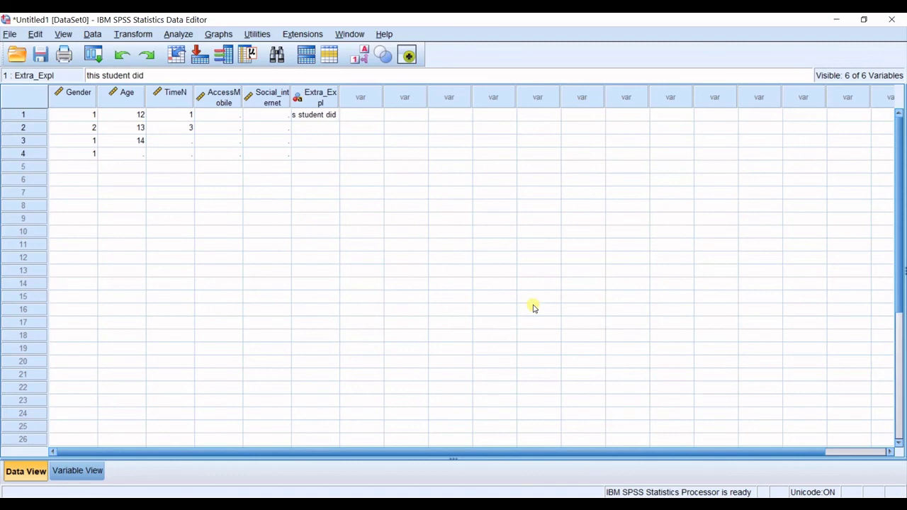
pyautogui.write(' very well in final ex')
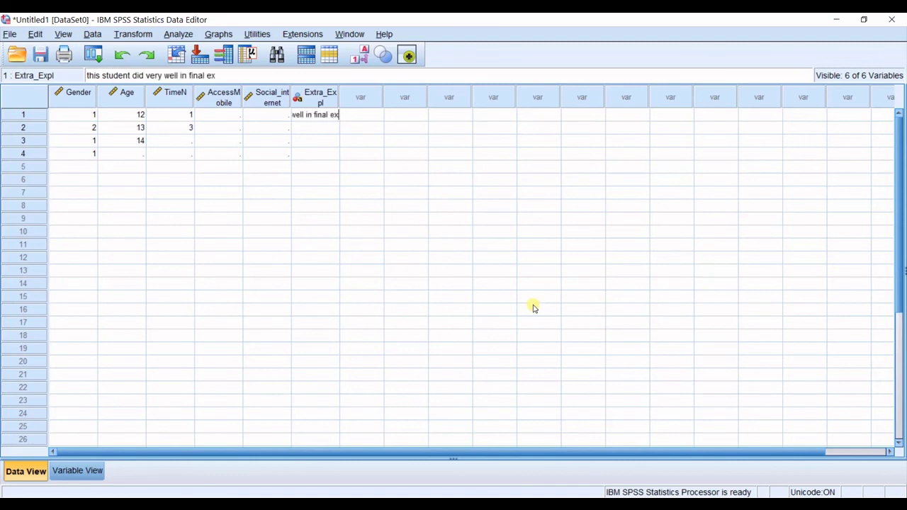
pyautogui.write('ams')
pyautogui.click(309, 129)
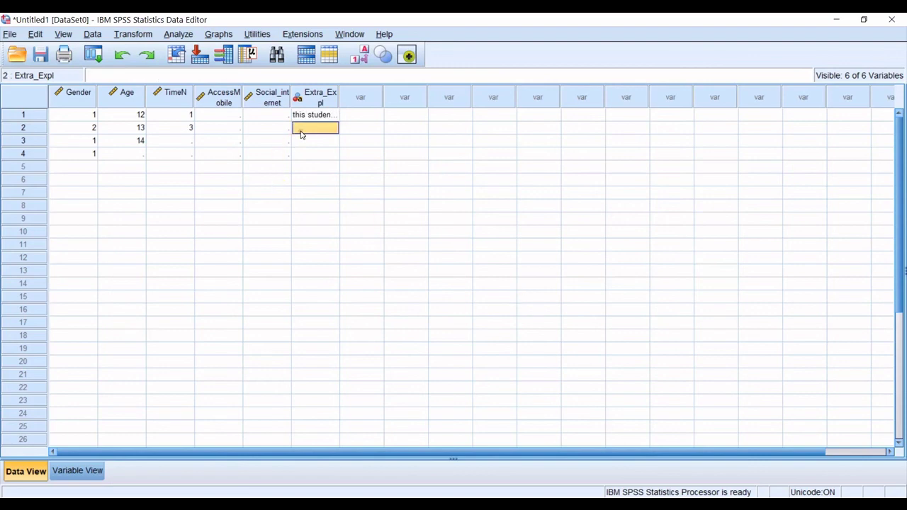
# - Enter respondent 2's Extra_Expl note ending 'did not ...'
pyautogui.write('th')
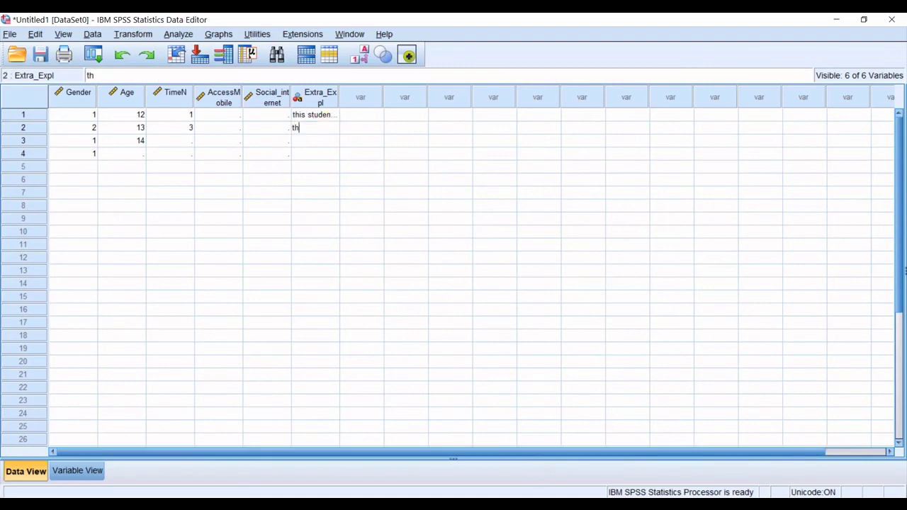
pyautogui.write('is student')
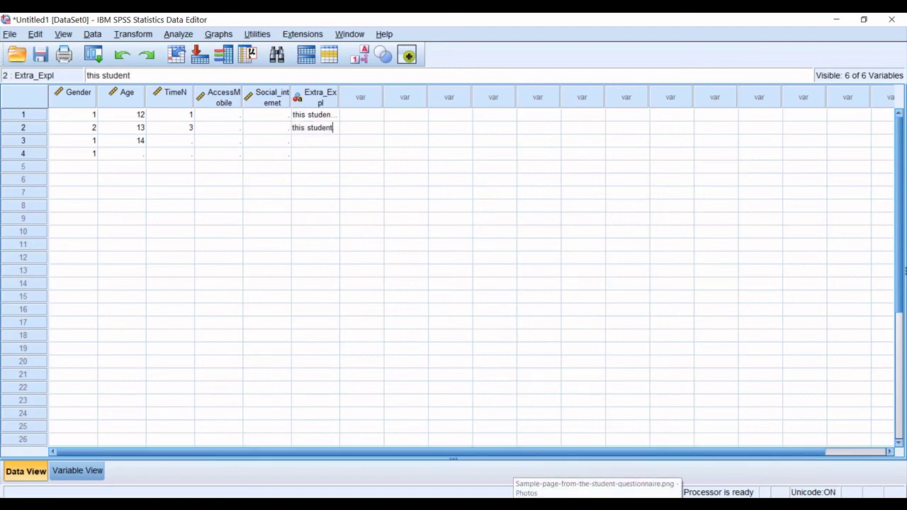
pyautogui.write('did')
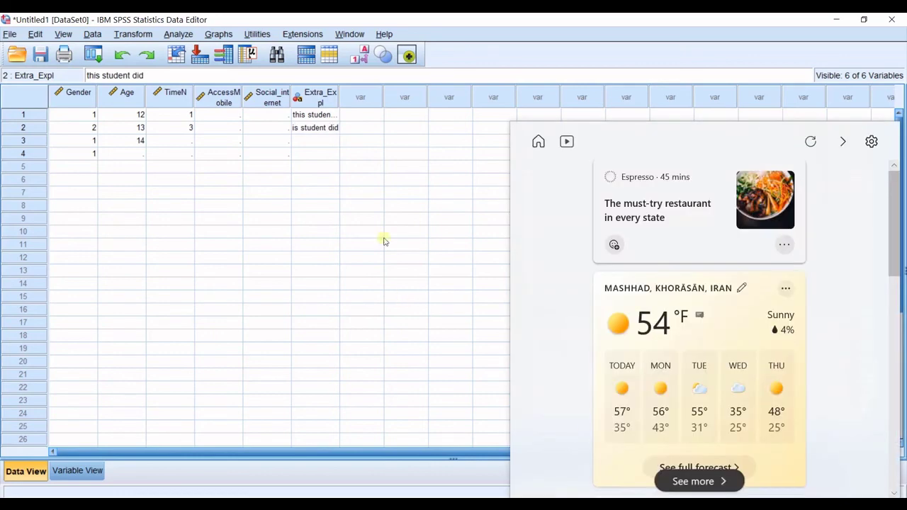
pyautogui.click(362, 167)
pyautogui.click(338, 132)
pyautogui.doubleClick(338, 132)
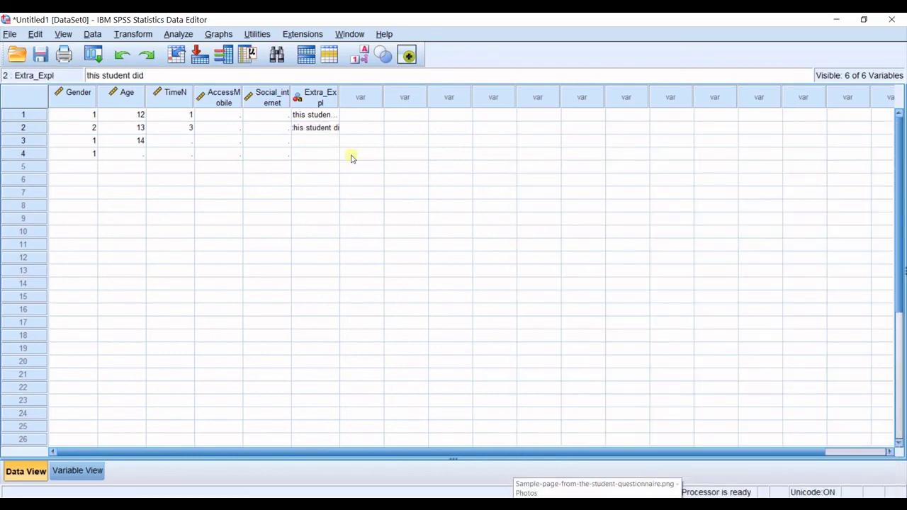
pyautogui.write('no')
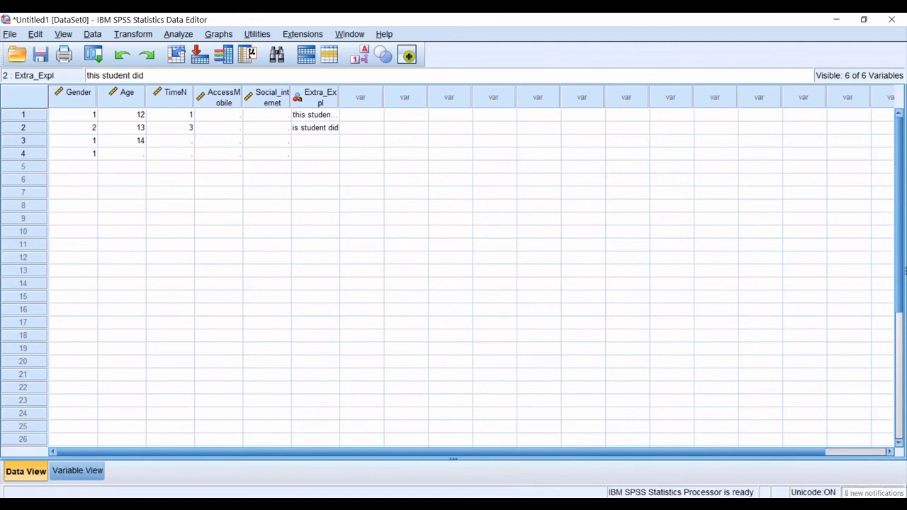
pyautogui.write('t ')
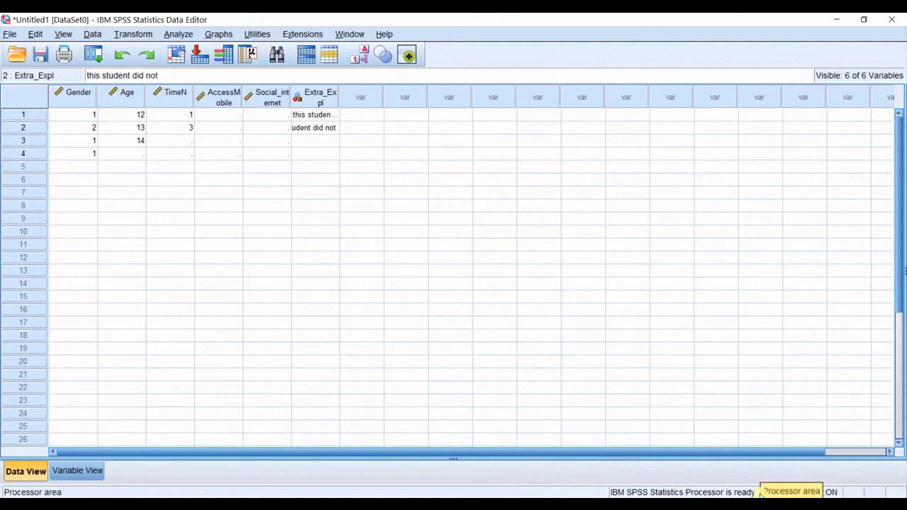
pyautogui.write('...')
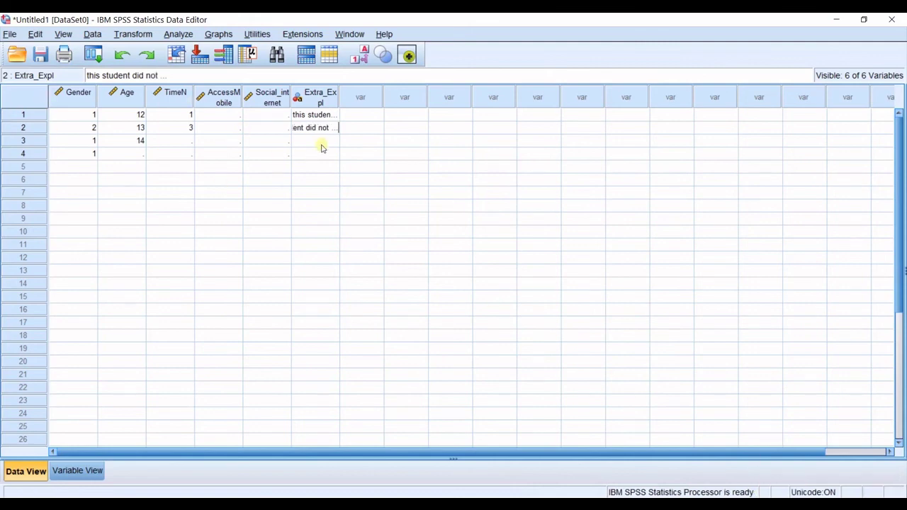
pyautogui.click(321, 146)
# - Enter respondent 3's note 'this questionaree does not seem reliable', then return to Variable View
pyautogui.write('this on')
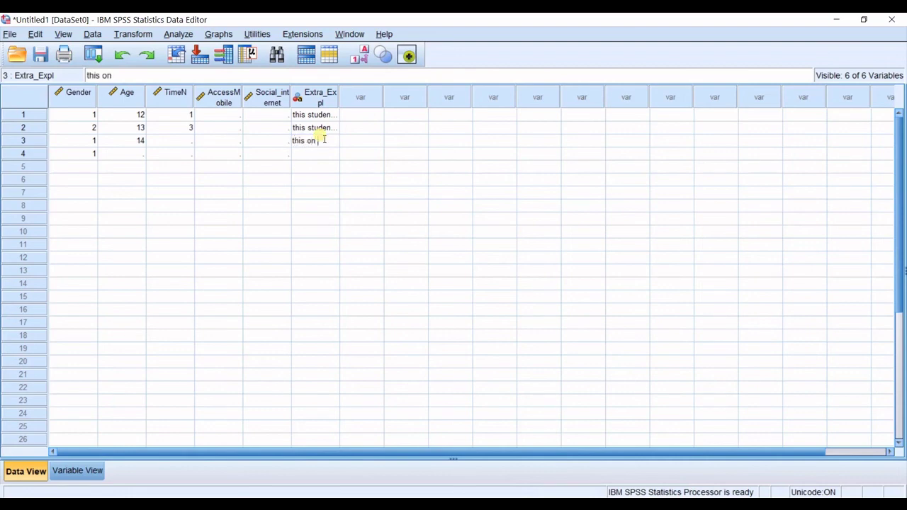
pyautogui.write('e seems ')
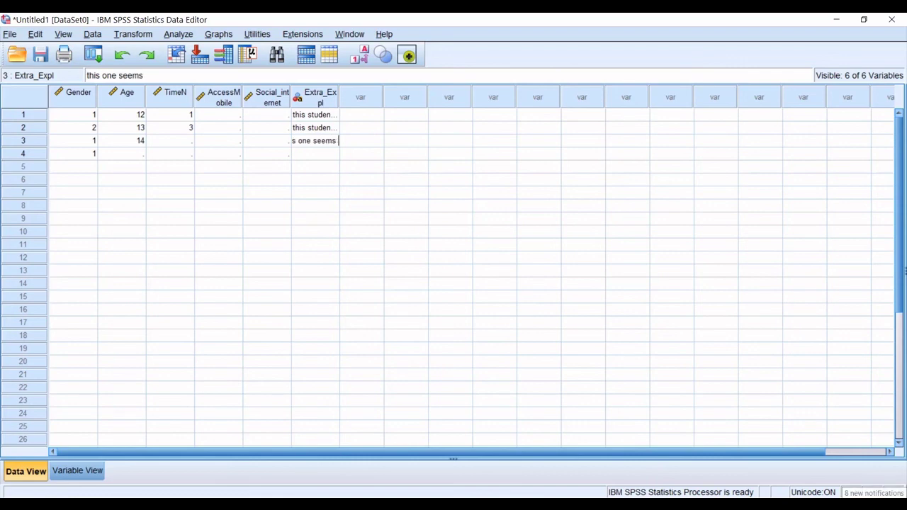
pyautogui.write('to be')
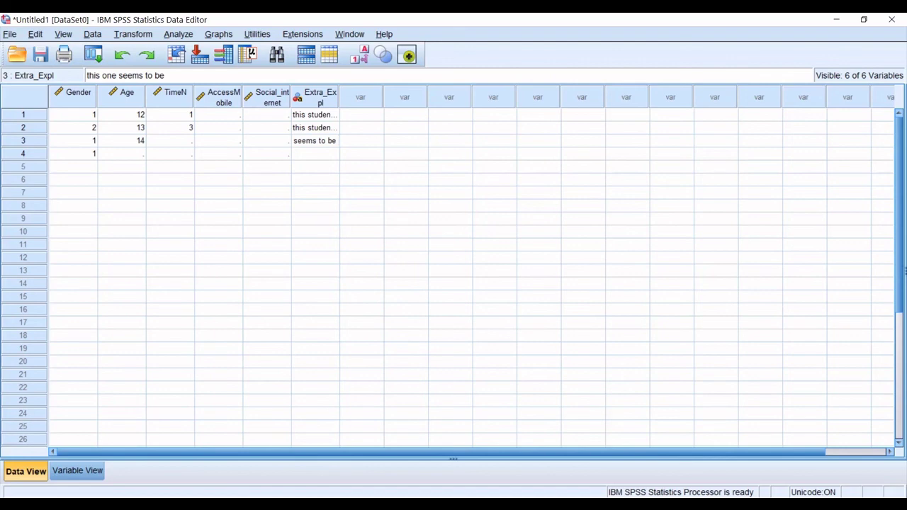
pyautogui.press('BackSpace')
pyautogui.press('BackSpace')
pyautogui.press('BackSpace')
pyautogui.press('BackSpace')
pyautogui.press('BackSpace')
pyautogui.press('BackSpace')
pyautogui.press('BackSpace')
pyautogui.press('BackSpace')
pyautogui.press('BackSpace')
pyautogui.press('BackSpace')
pyautogui.press('BackSpace')
pyautogui.press('BackSpace')
pyautogui.press('BackSpace')
pyautogui.press('BackSpace')
pyautogui.press('BackSpace')
pyautogui.press('BackSpace')
pyautogui.press('BackSpace')
pyautogui.press('BackSpace')
pyautogui.press('BackSpace')
pyautogui.press('BackSpace')
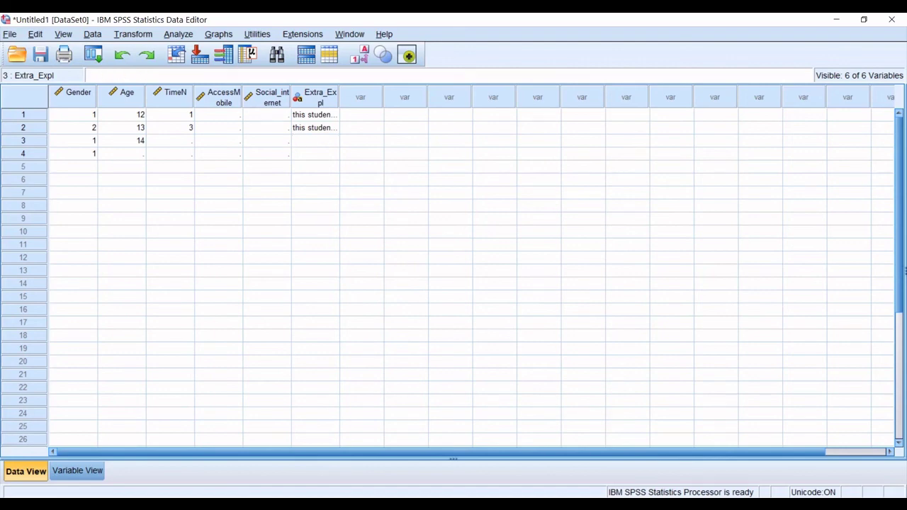
pyautogui.write('this questionaree does not seem reliable')
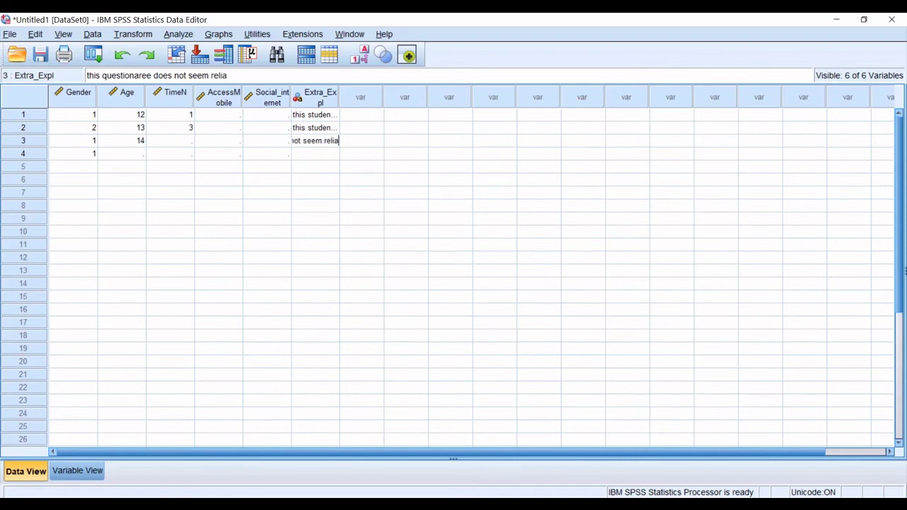
pyautogui.click(448, 140)
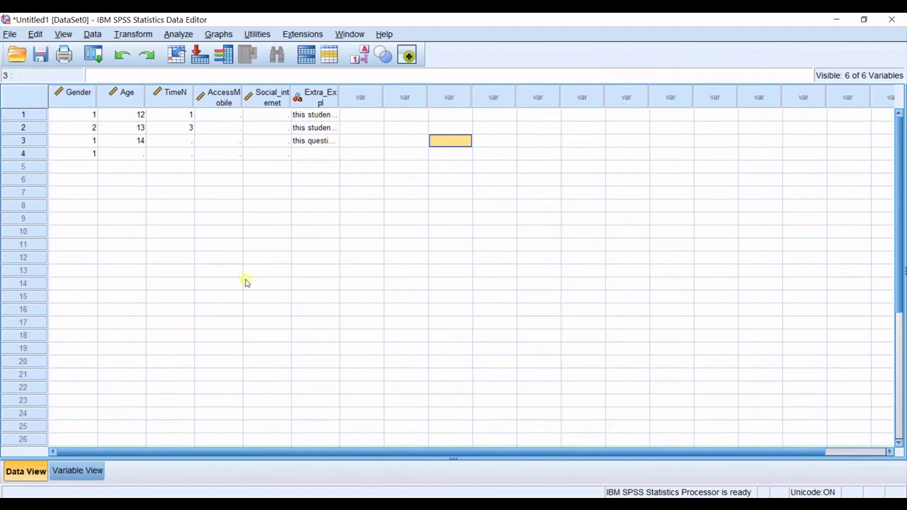
pyautogui.click(75, 471)
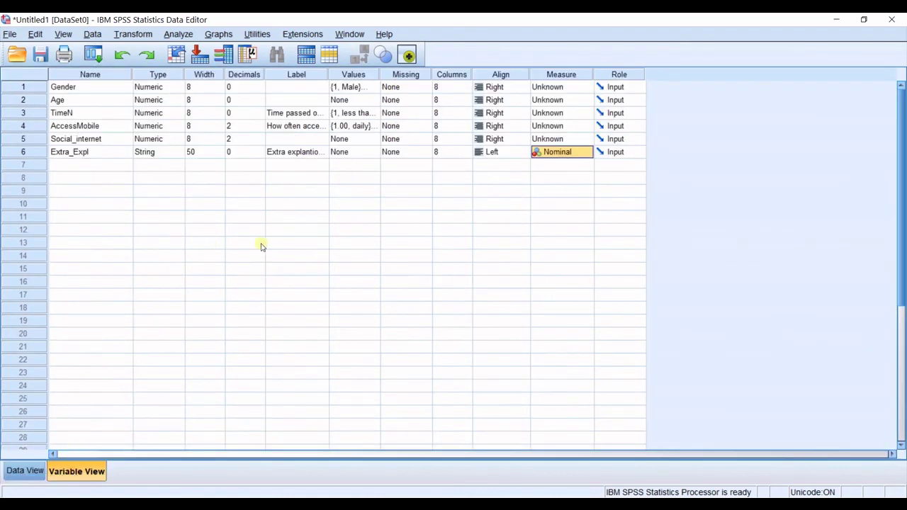